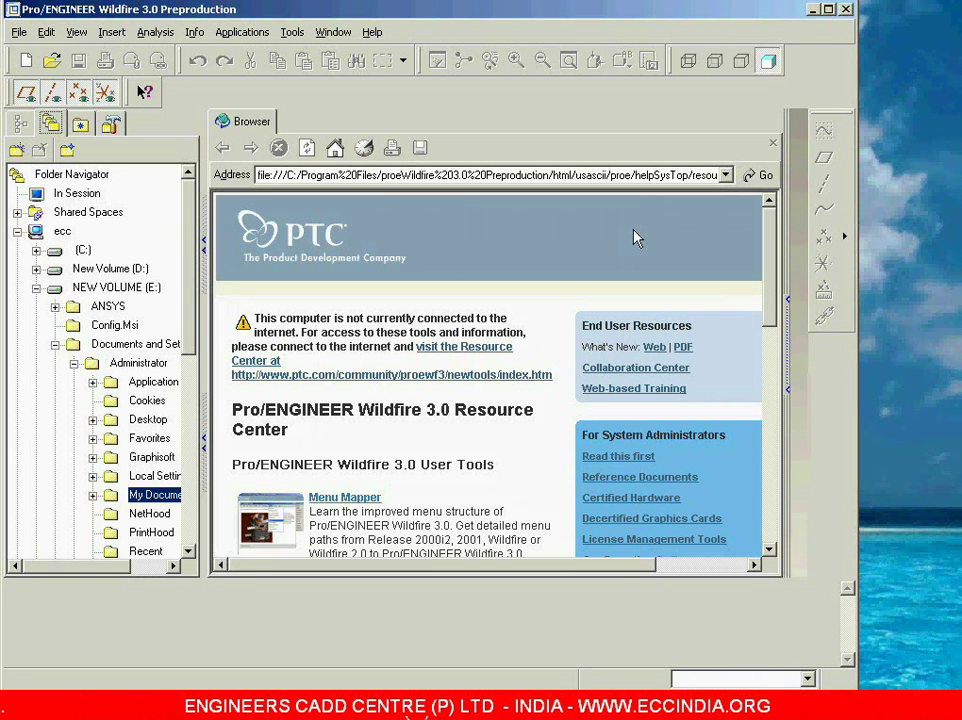
- Start a new drawing file named "assembly", keeping the default template option
click(19, 32)
click(28, 53)
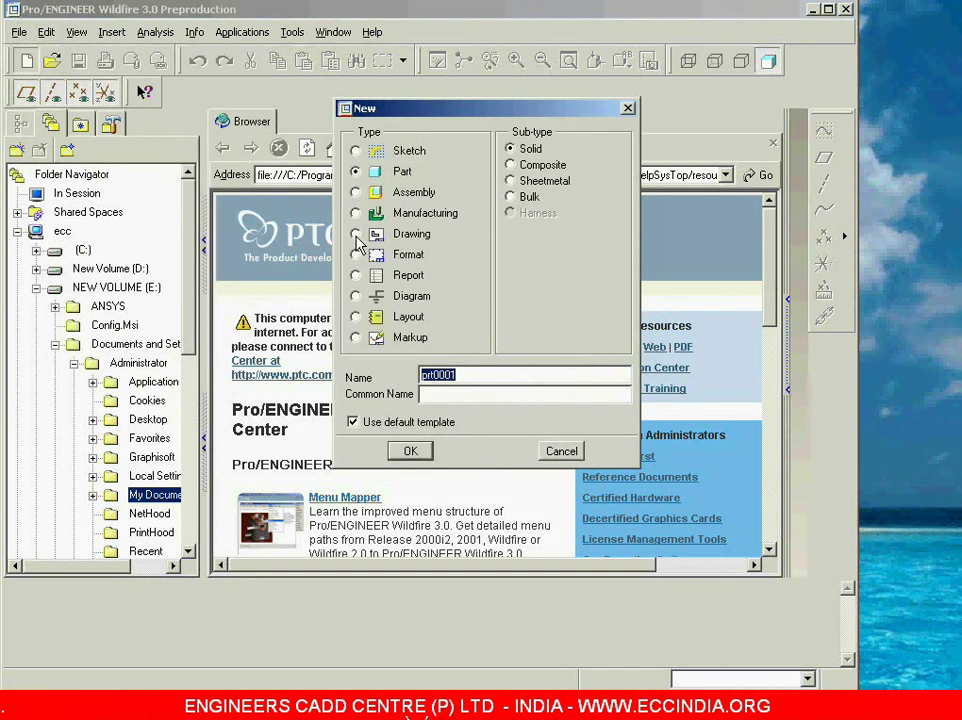
click(392, 236)
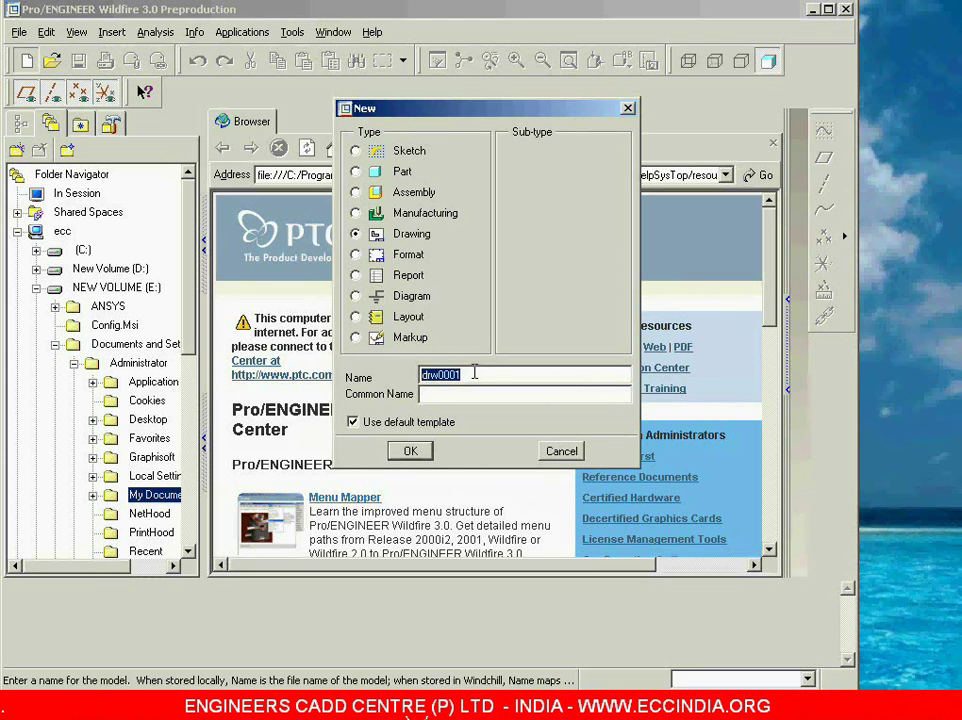
text(assembly)
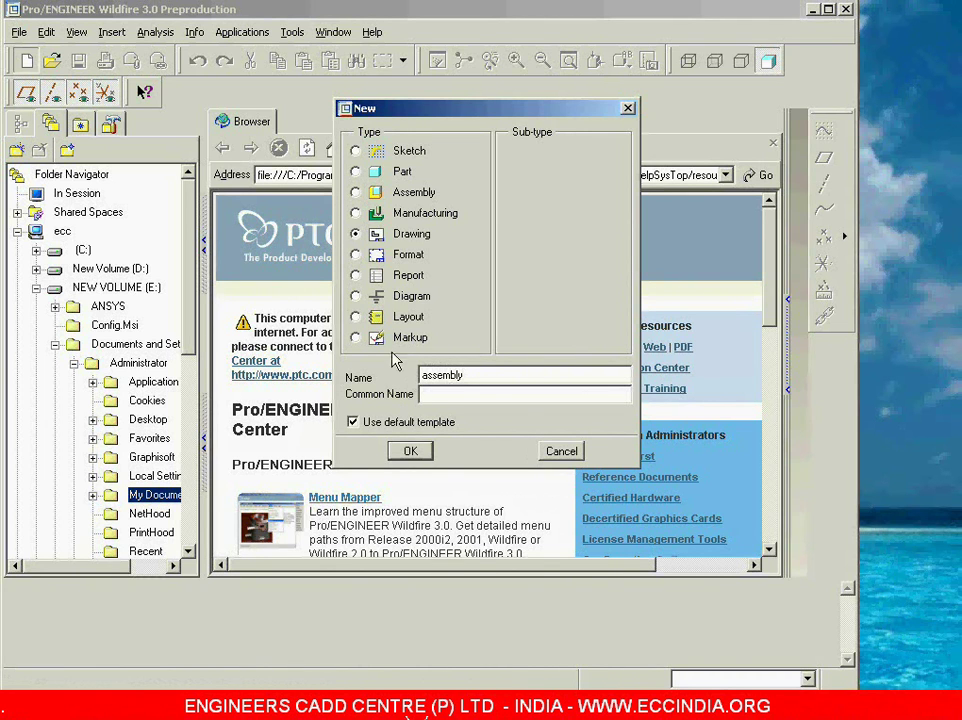
click(410, 451)
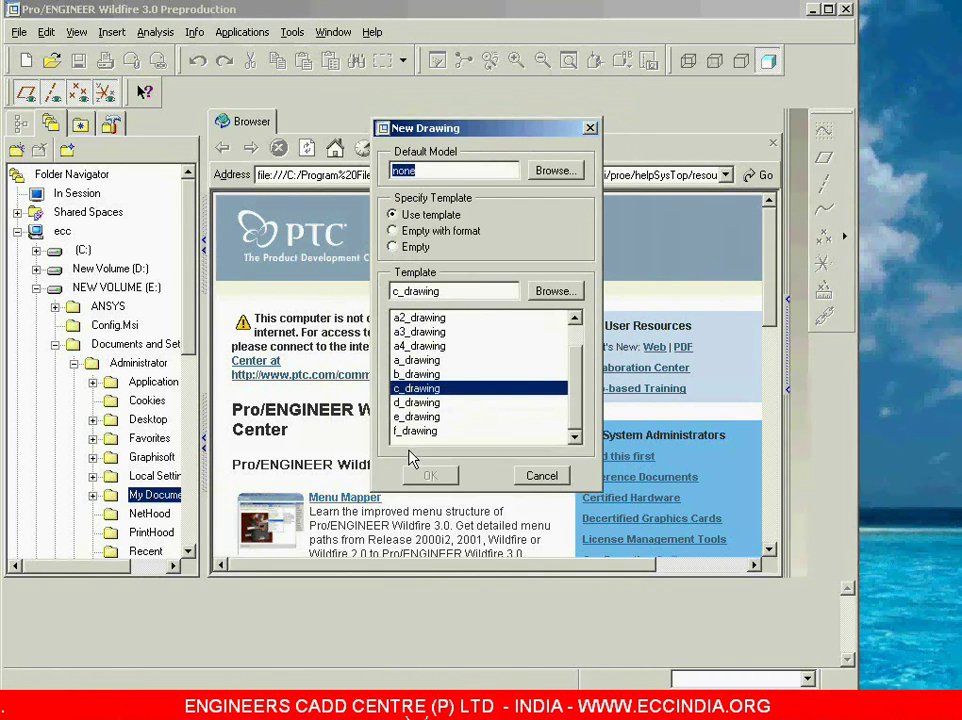
- Set block_assembly.asm from My Documents as the new drawing's default model
click(440, 170)
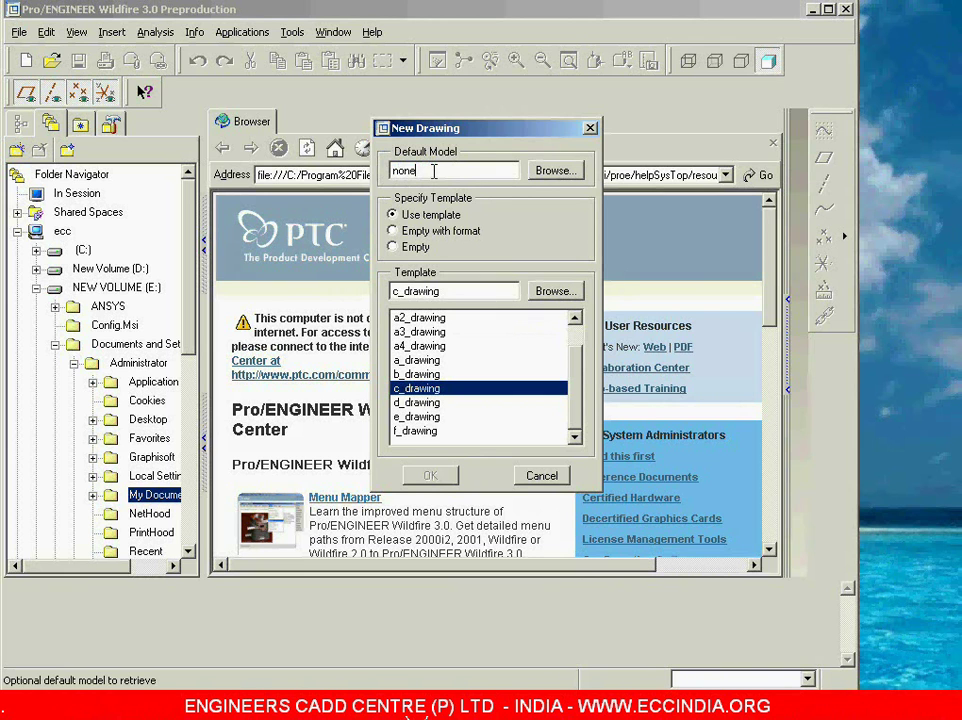
click(552, 172)
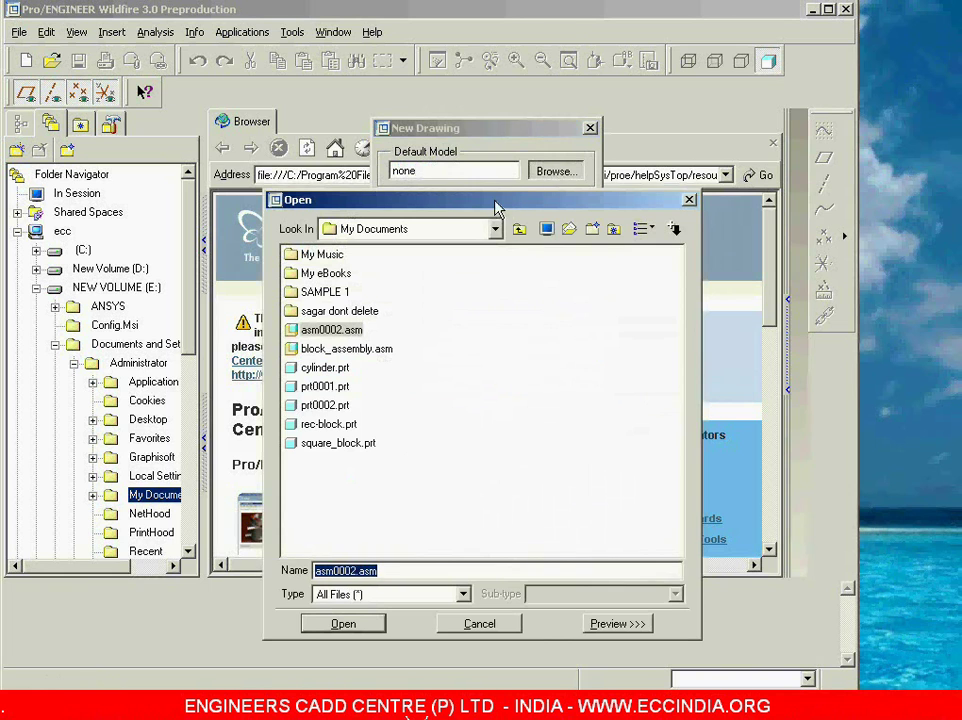
click(225, 301)
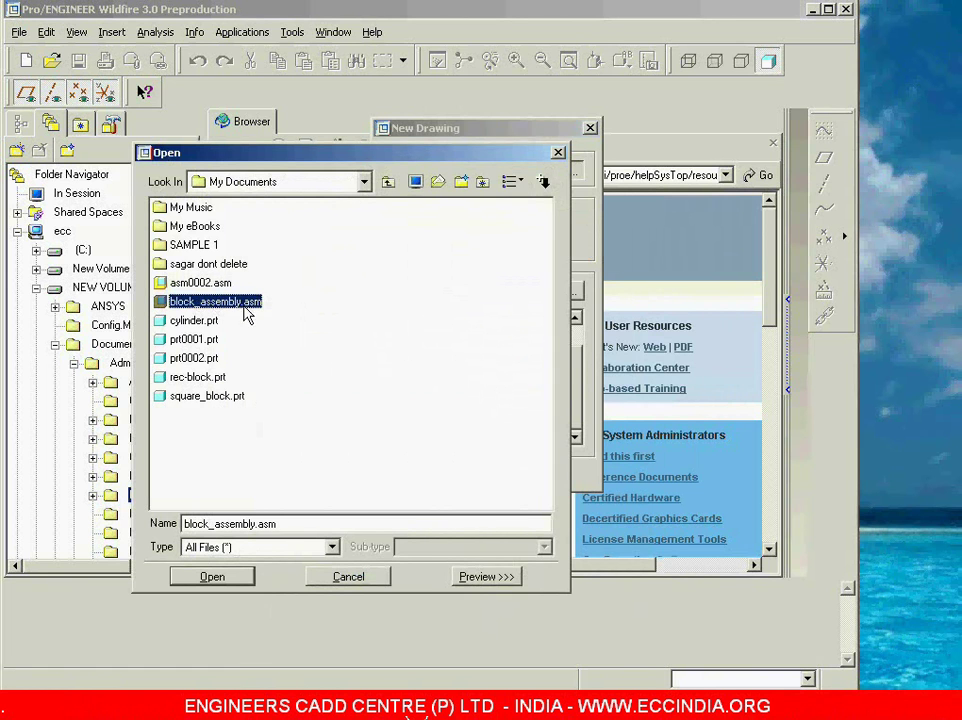
click(212, 577)
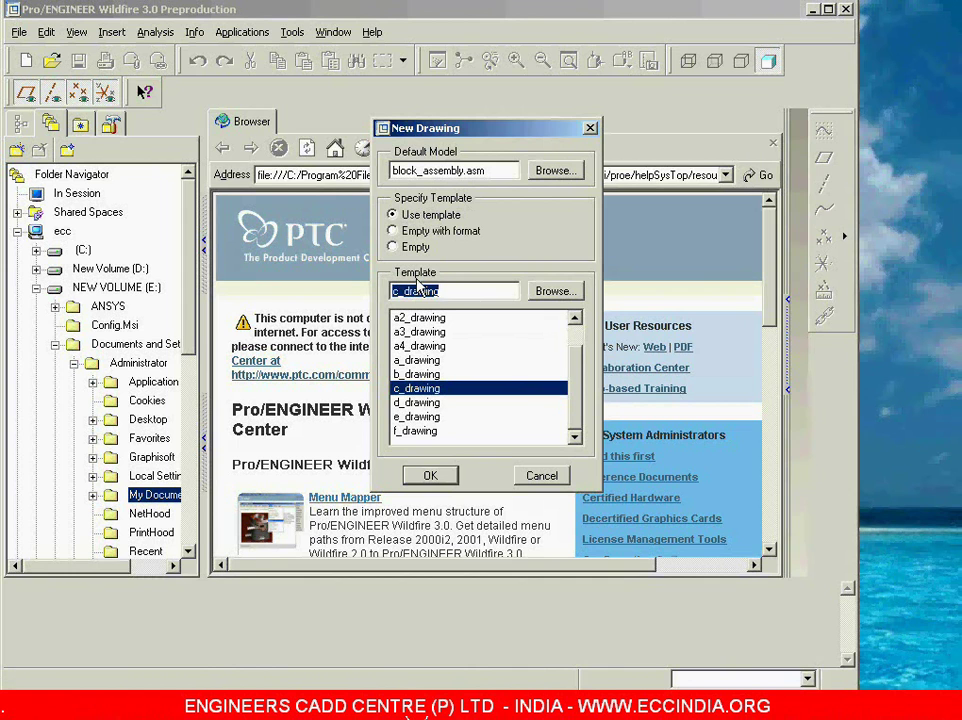
- Choose the a3_drawing template and create the drawing
drag(576, 382, 577, 320)
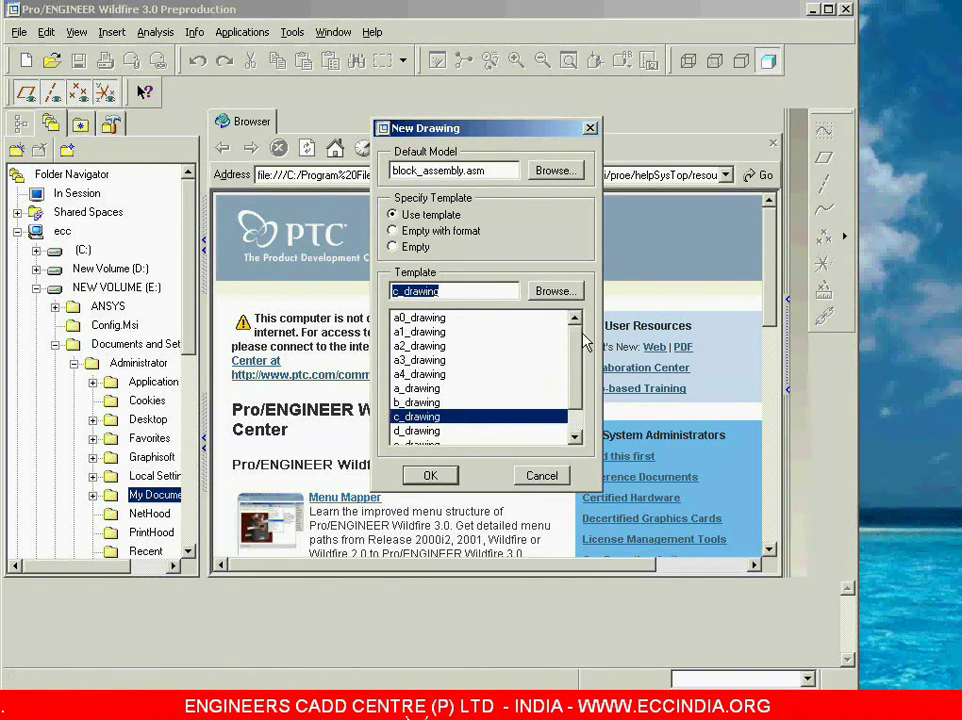
key(Tab)
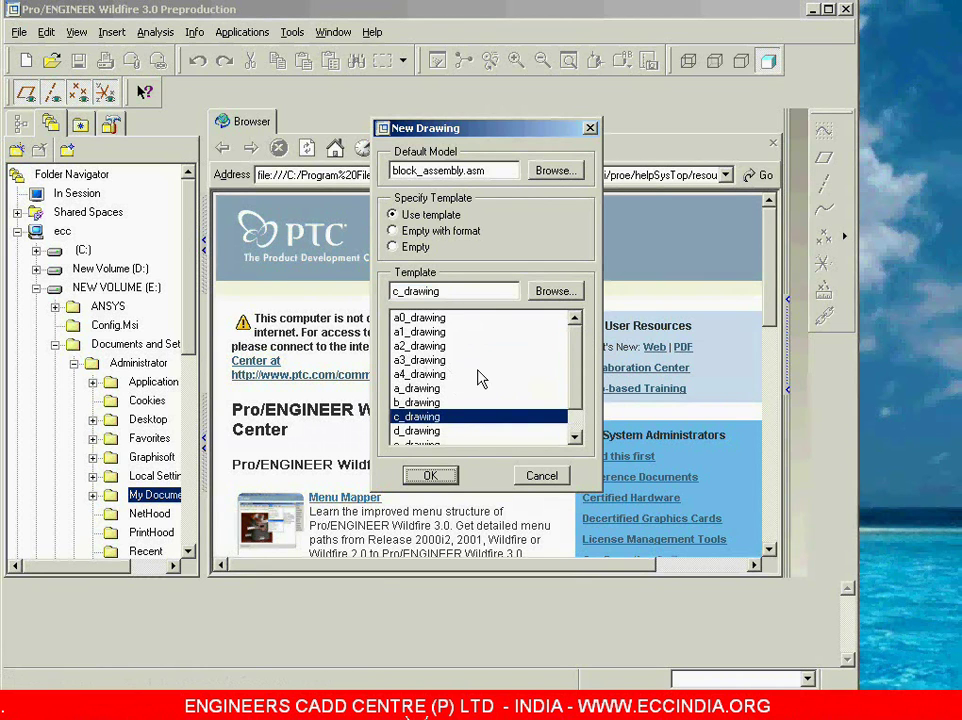
click(412, 361)
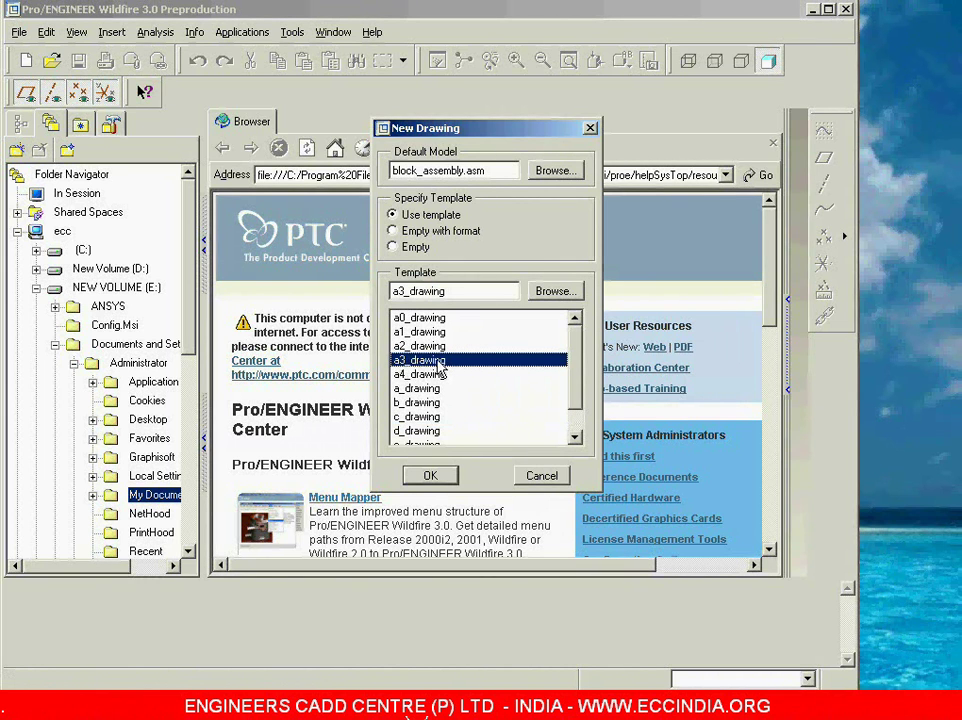
click(431, 475)
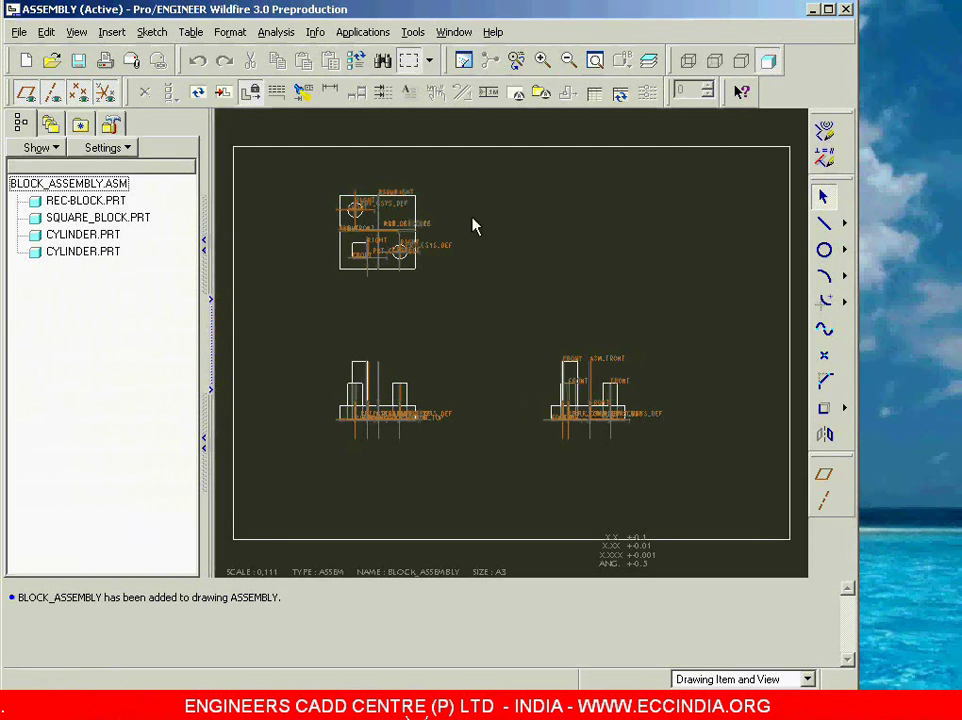
- Turn off the display of datum planes, axes, datum points and coordinate systems in the drawing views
click(26, 92)
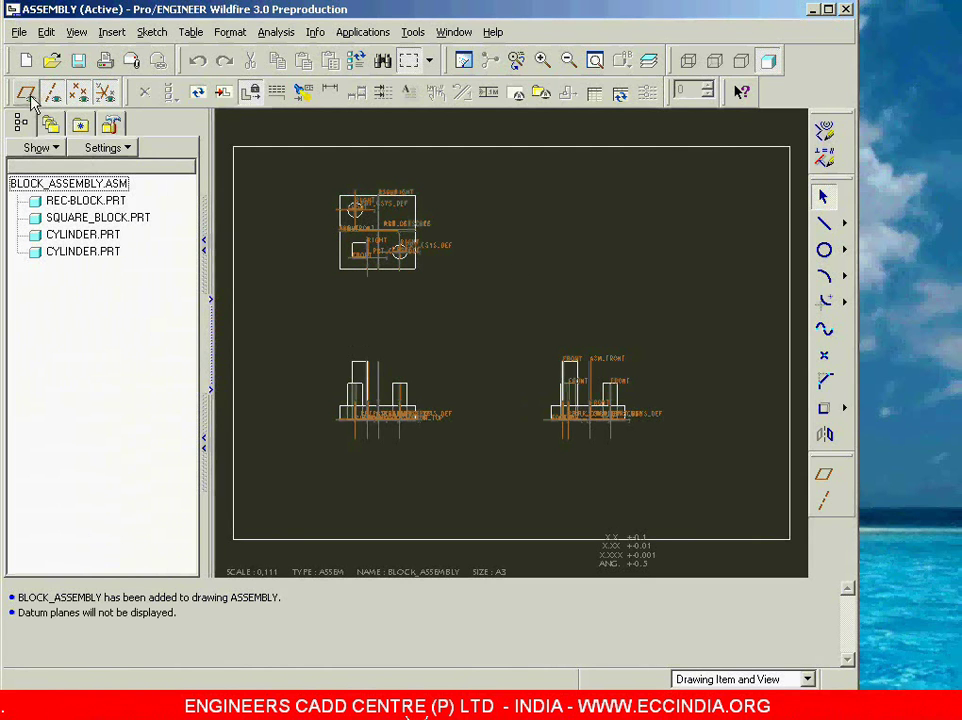
click(52, 92)
click(78, 92)
click(105, 92)
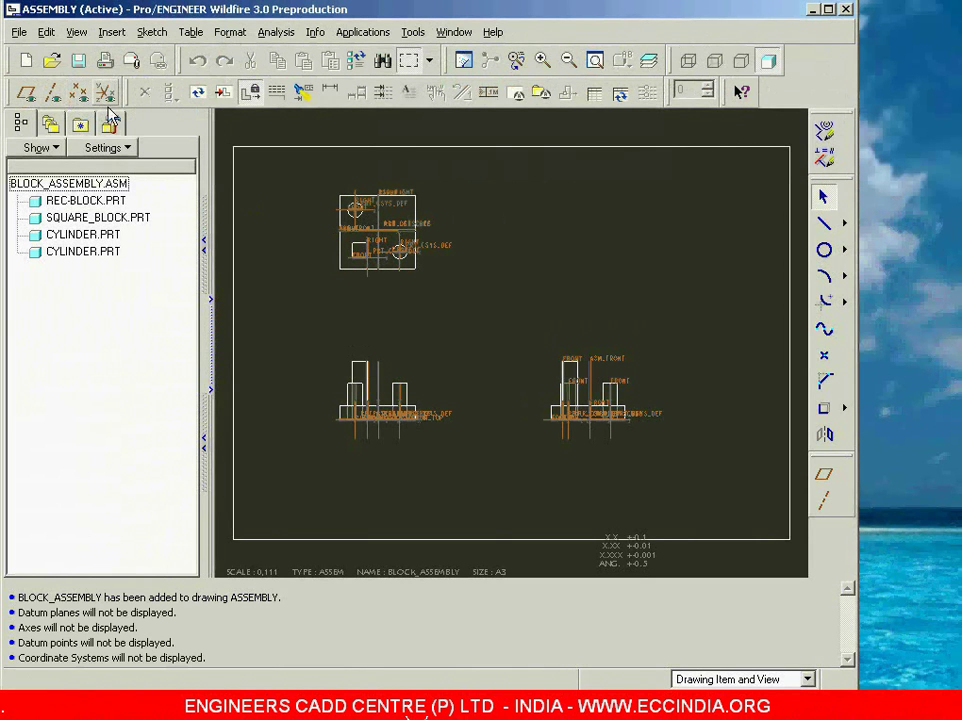
mouse_move(442, 337)
middle_down()
mouse_move(438, 323)
mouse_move(443, 347)
middle_up()
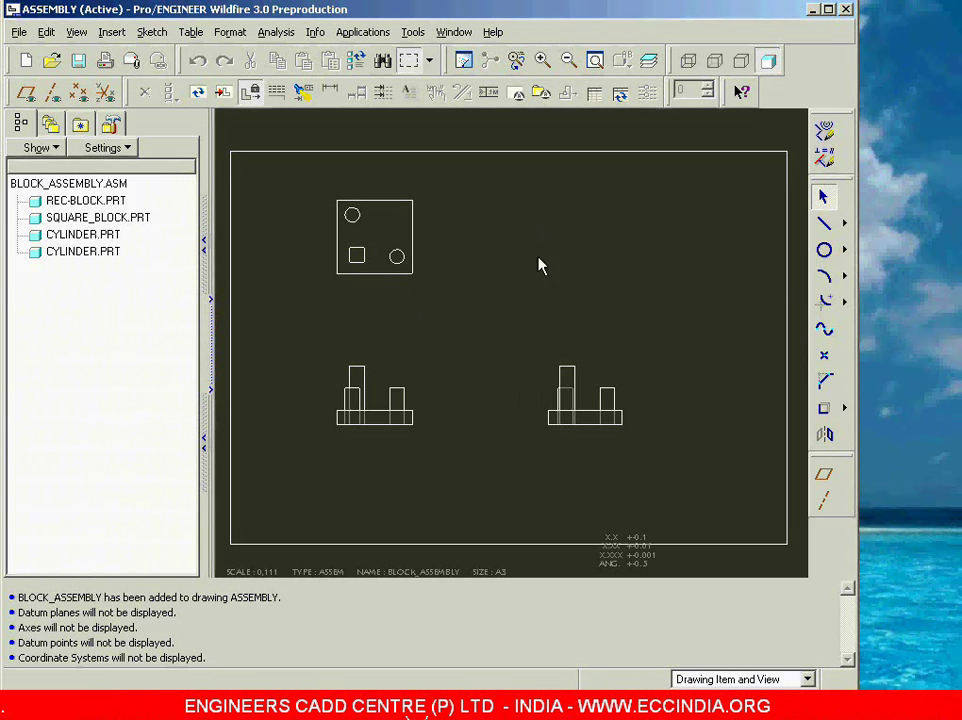
- Examine the drawing options for the active drawing, including the projection type, and leave the file properties
right_click(636, 217)
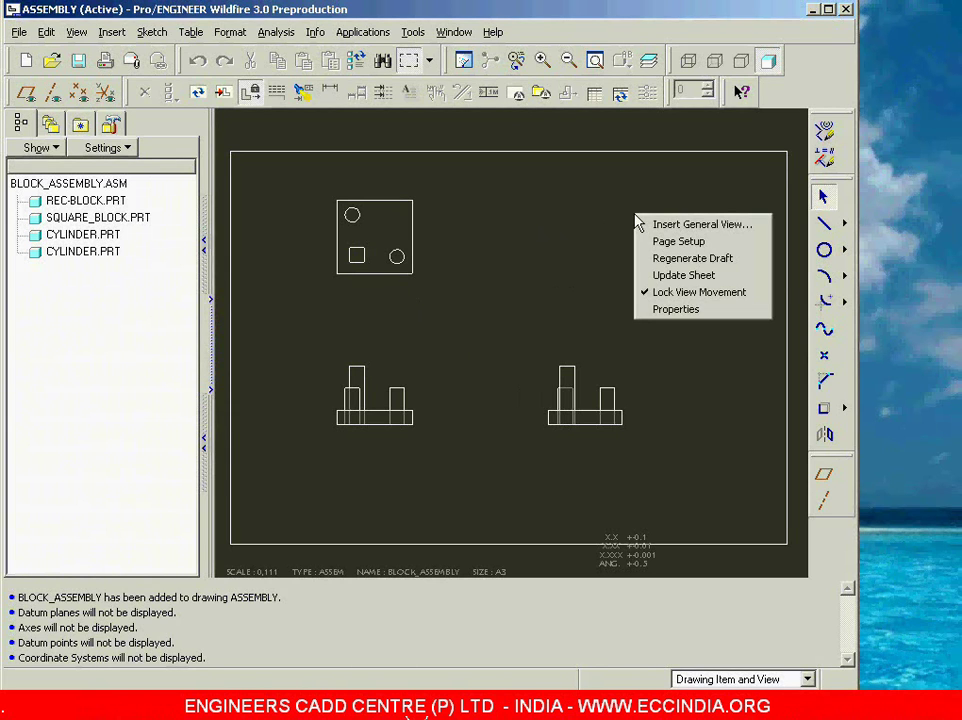
click(676, 310)
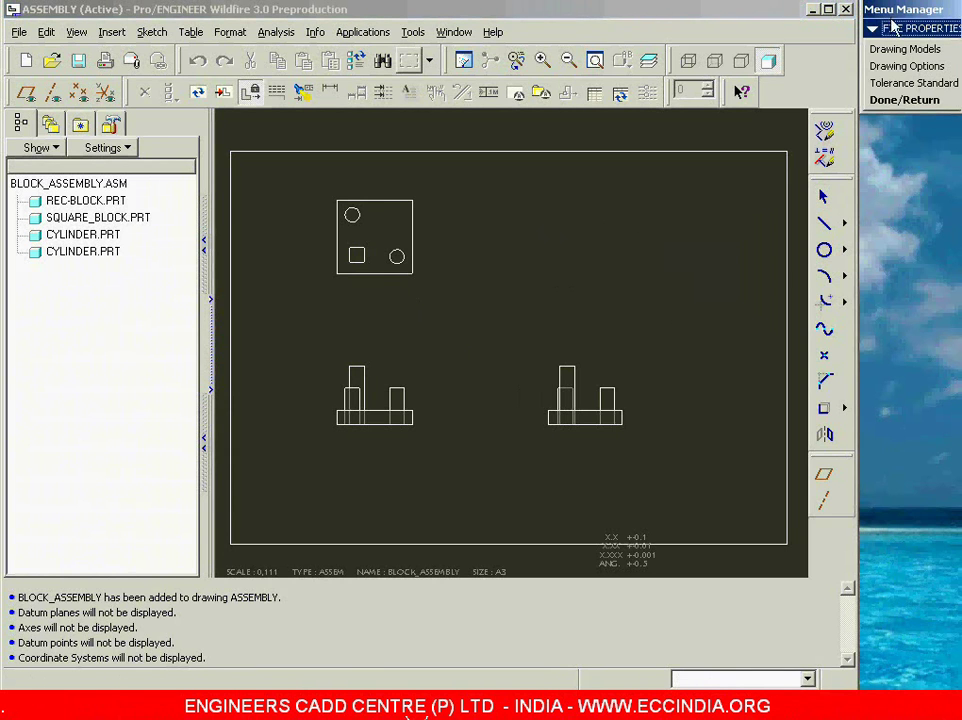
drag(900, 9, 662, 195)
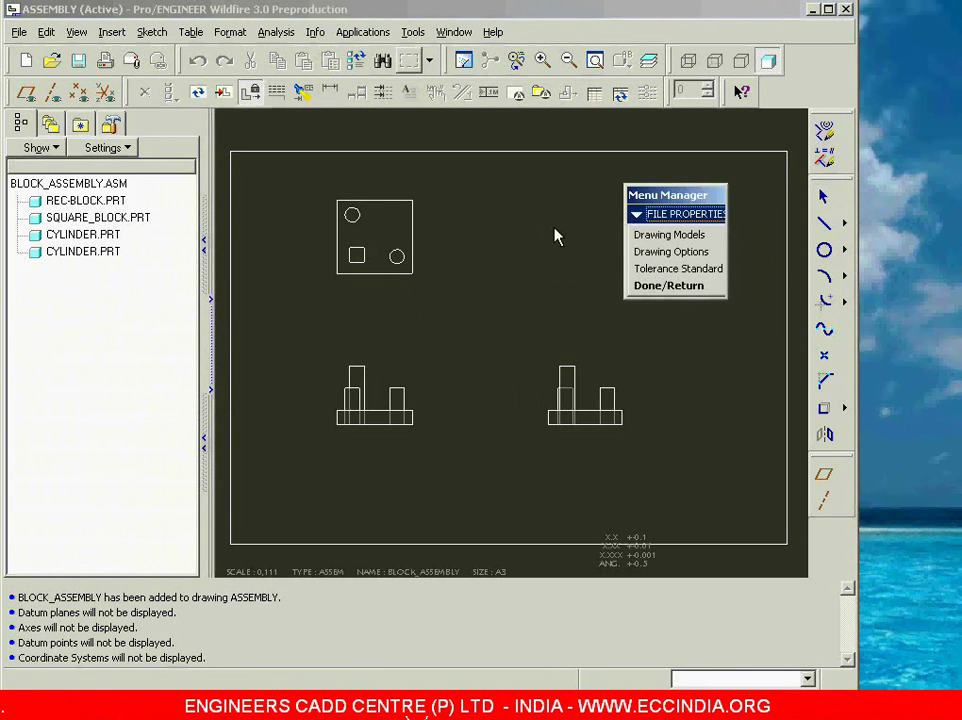
click(675, 253)
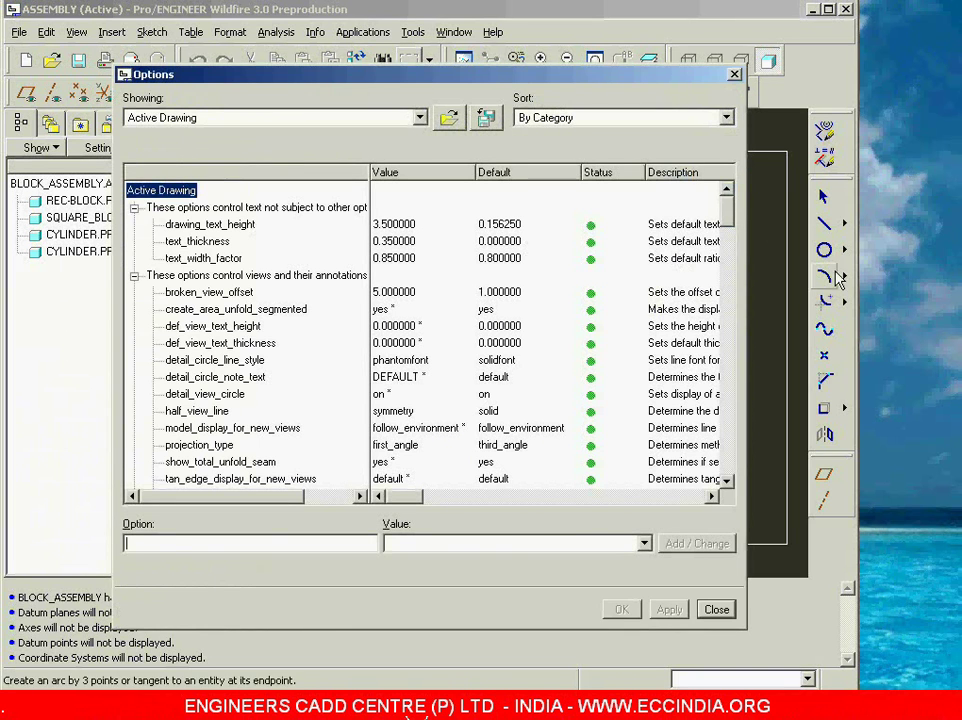
mouse_move(728, 215)
mouse_down()
mouse_move(735, 451)
mouse_move(728, 193)
mouse_up()
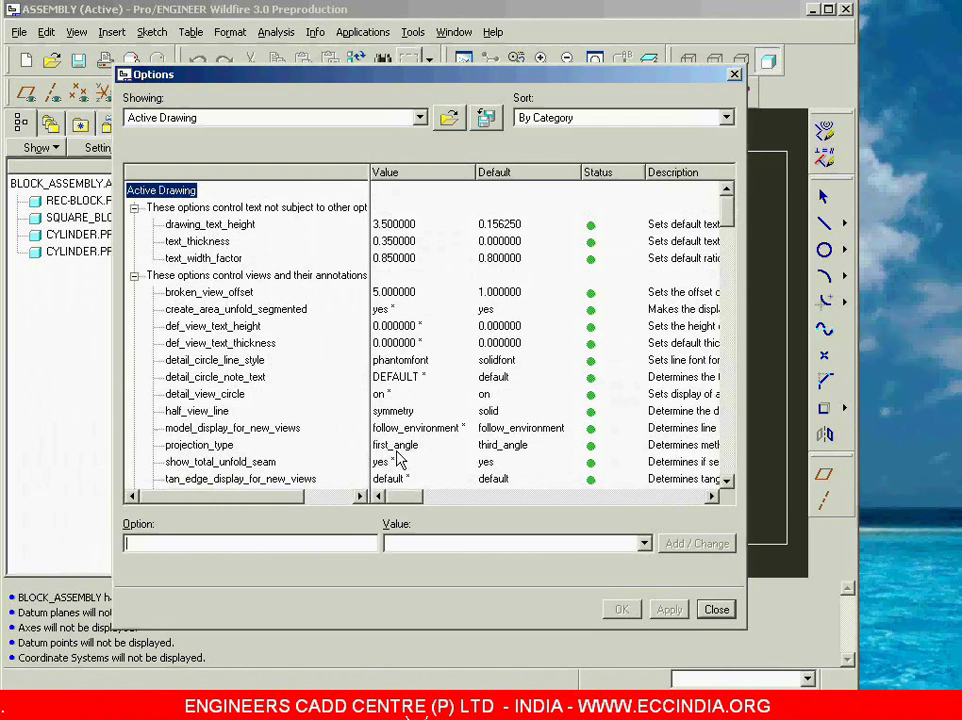
click(722, 609)
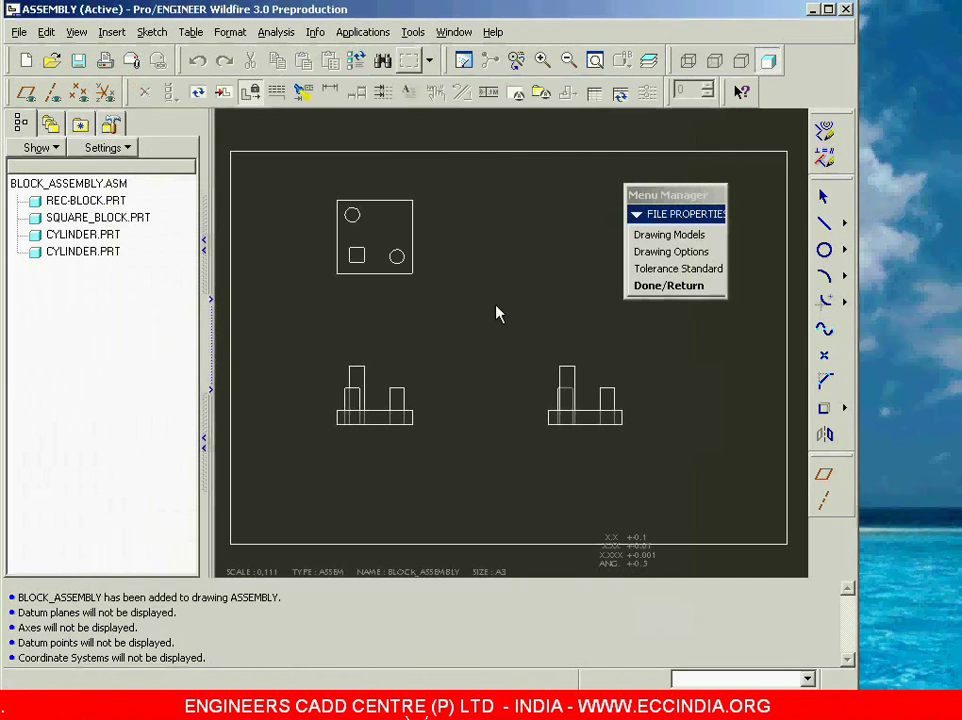
click(660, 286)
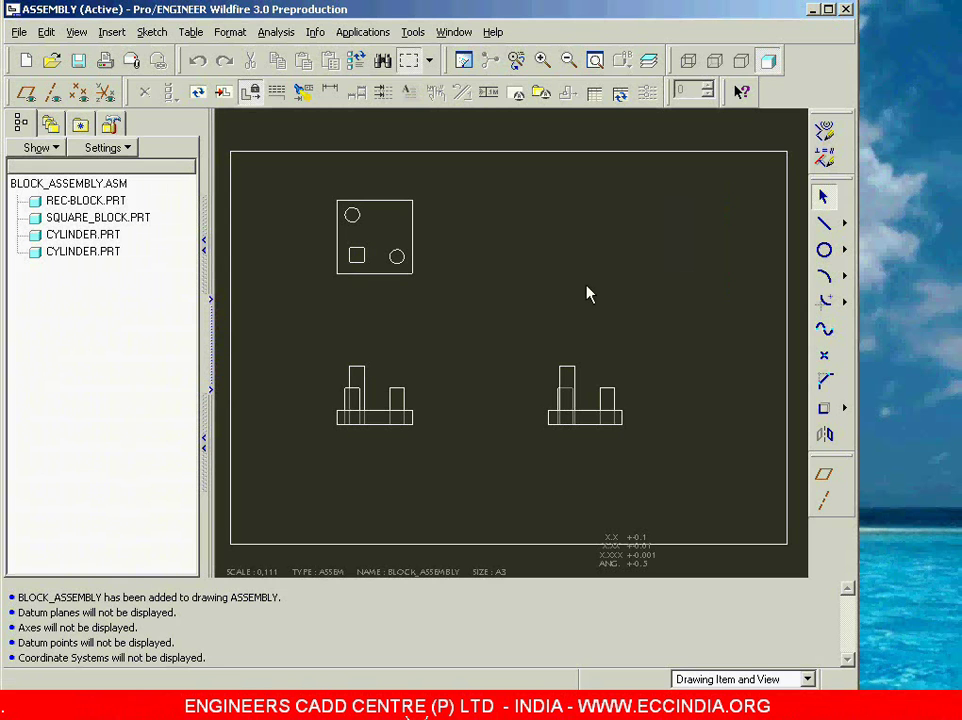
- Close the assembly drawing and start a new drawing file named "asdf" without the default template
click(453, 32)
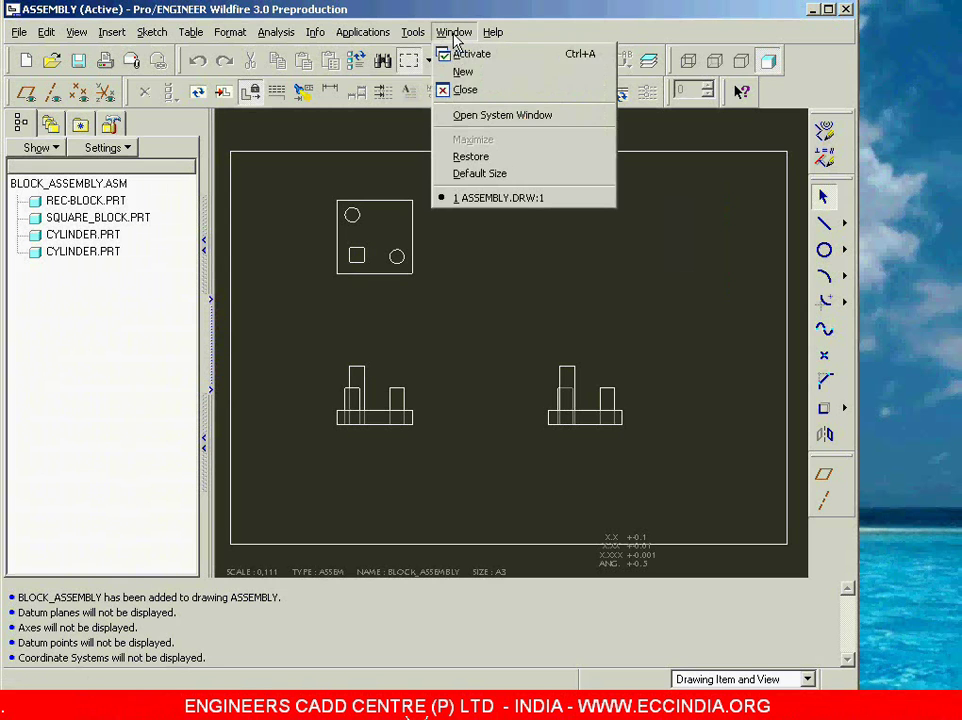
click(447, 90)
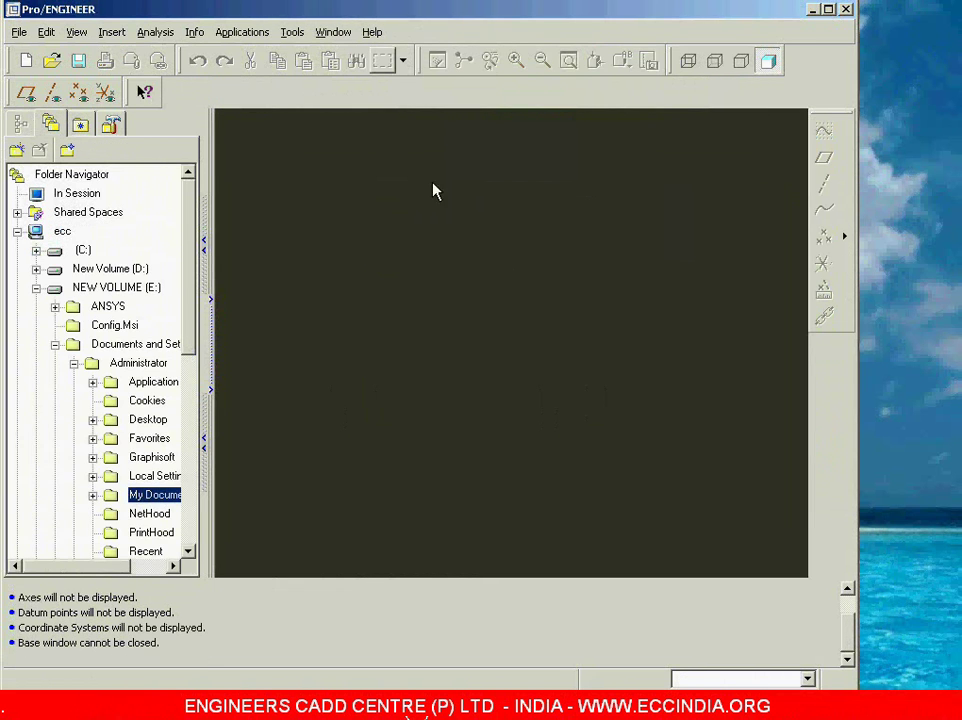
click(19, 32)
click(22, 53)
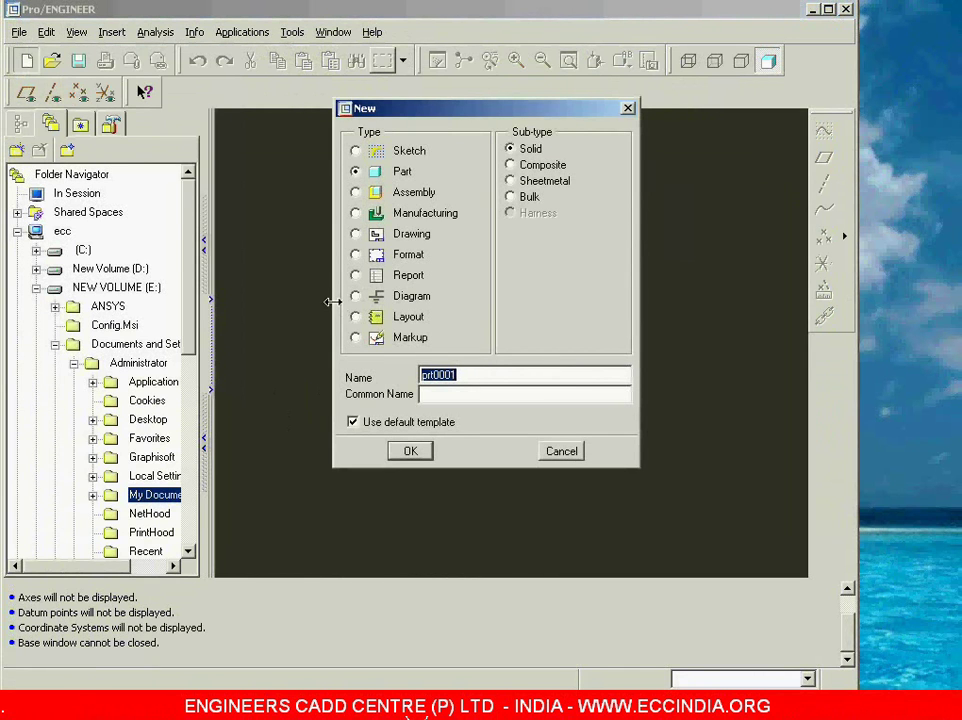
click(408, 236)
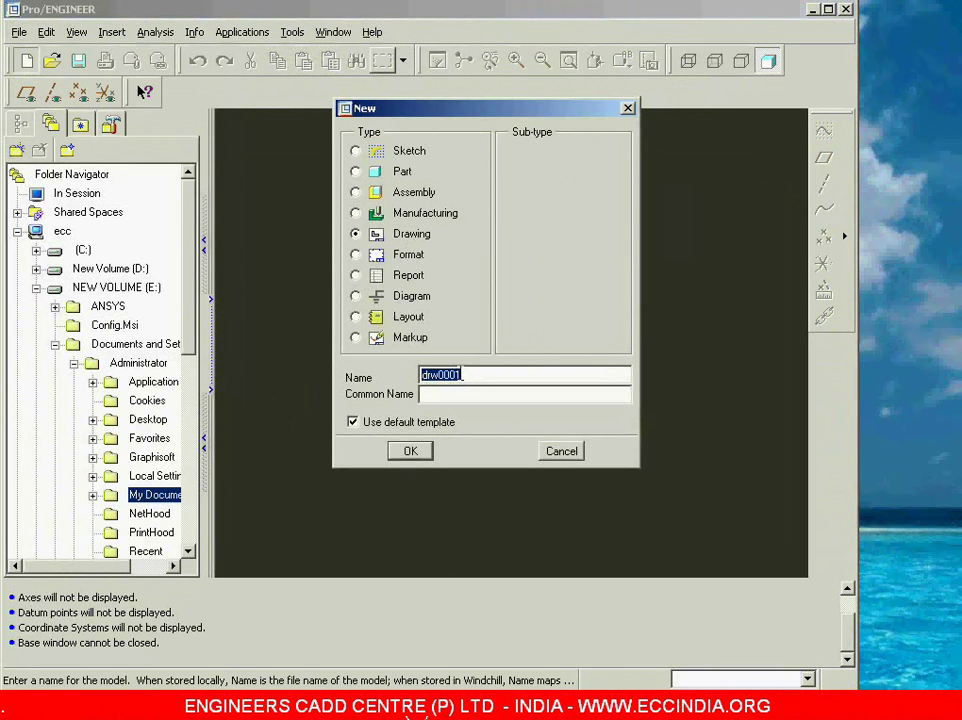
text(asdf)
click(354, 423)
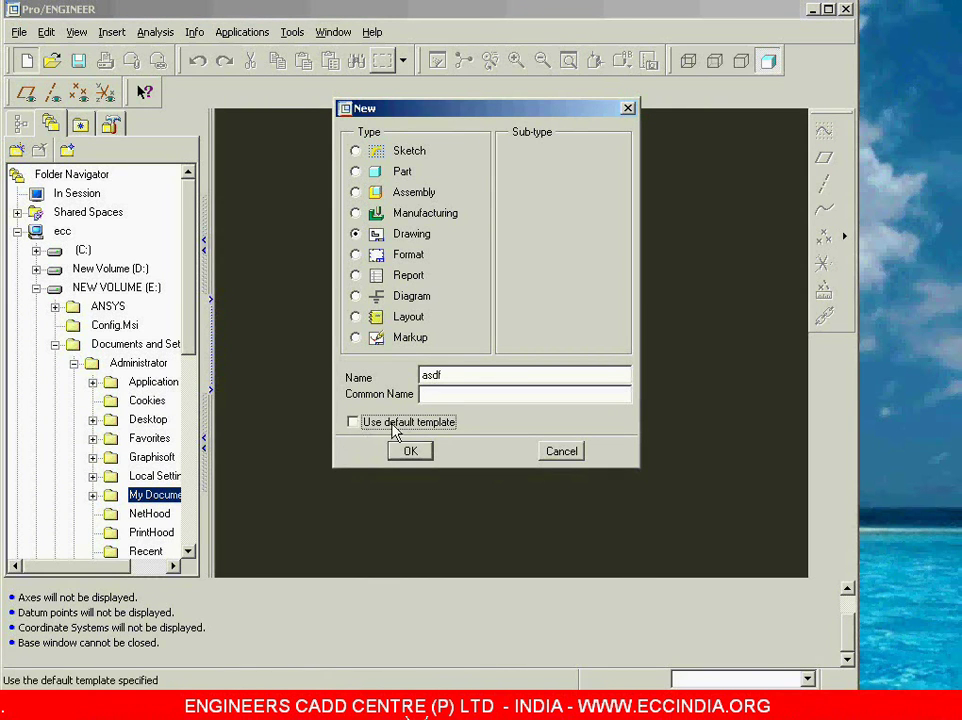
click(415, 453)
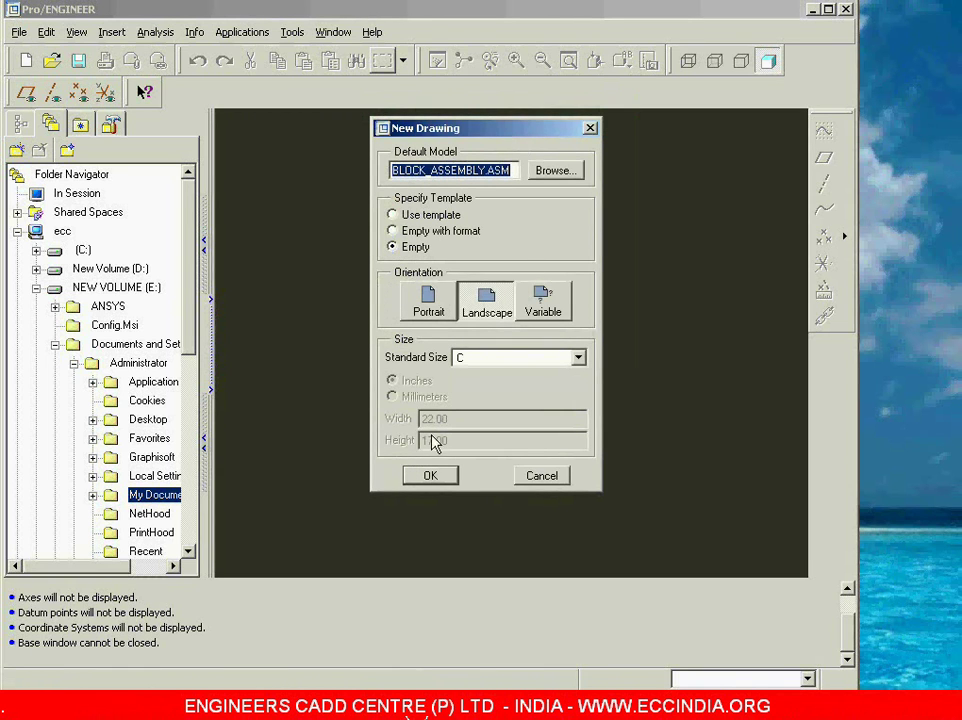
- Set the new drawing to Empty with format and browse for a format file
click(513, 170)
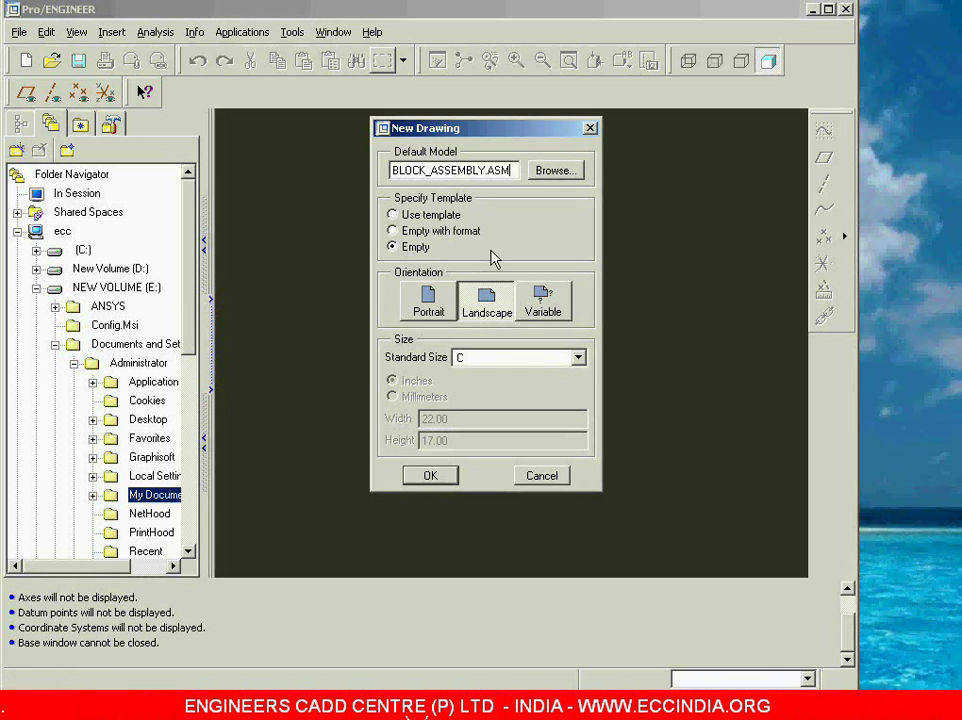
click(396, 231)
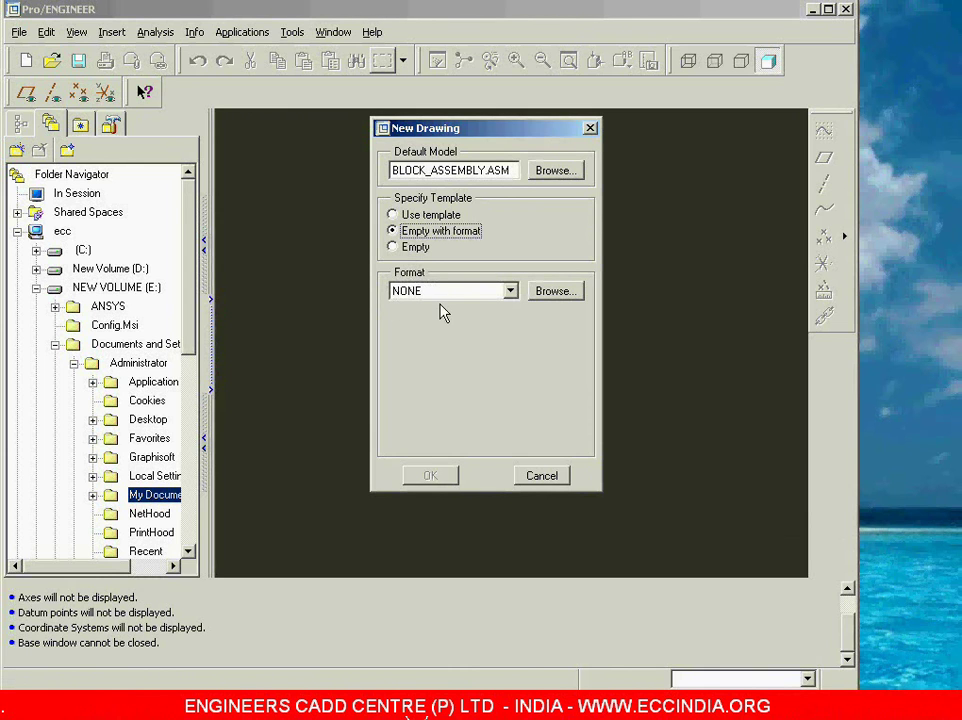
click(555, 291)
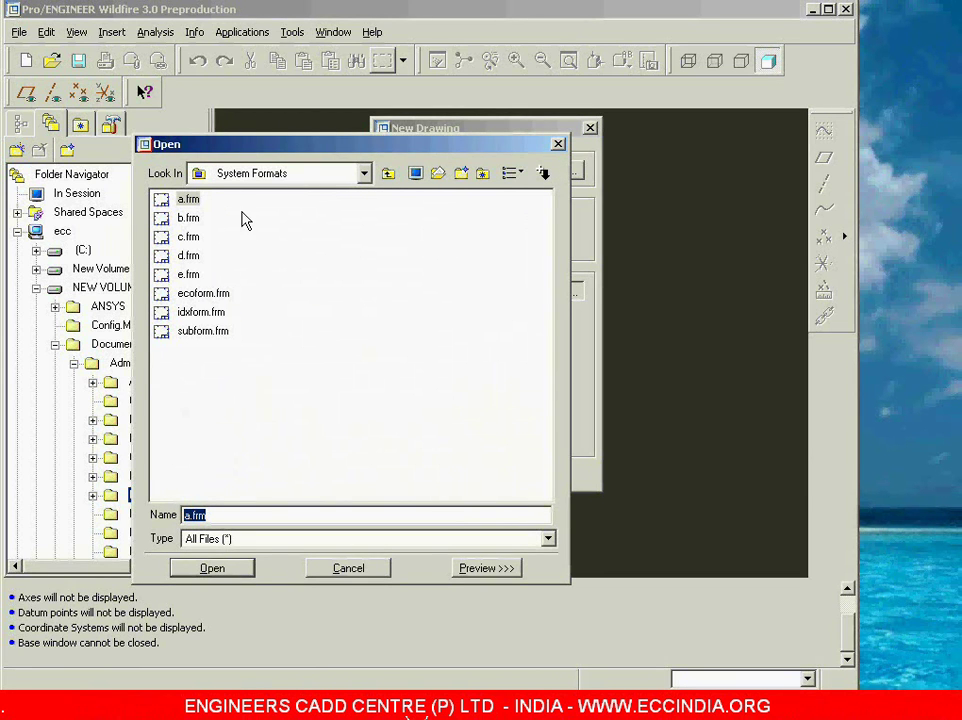
- Look through the system format files from a.frm to subform.frm, ending with a.frm selected
click(190, 218)
click(190, 237)
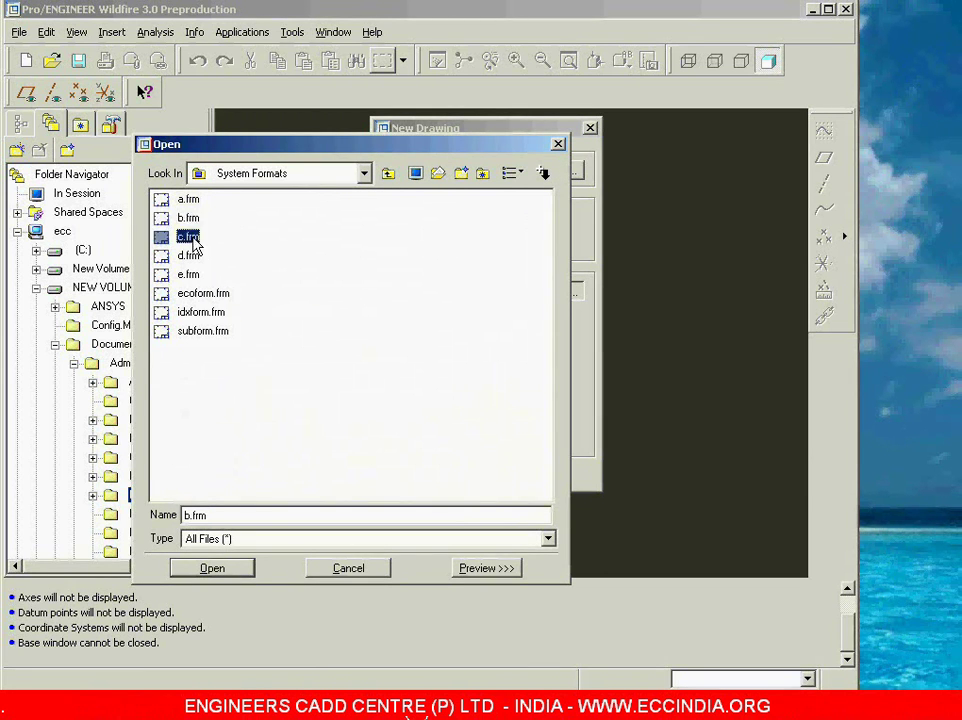
click(189, 256)
click(189, 276)
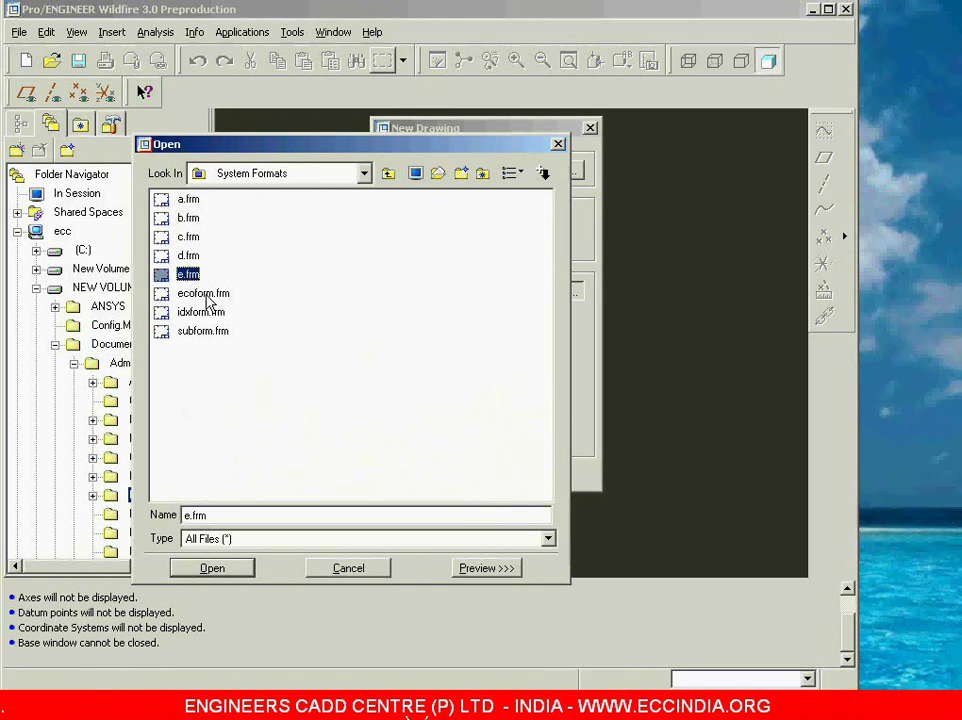
click(203, 293)
click(205, 312)
click(206, 331)
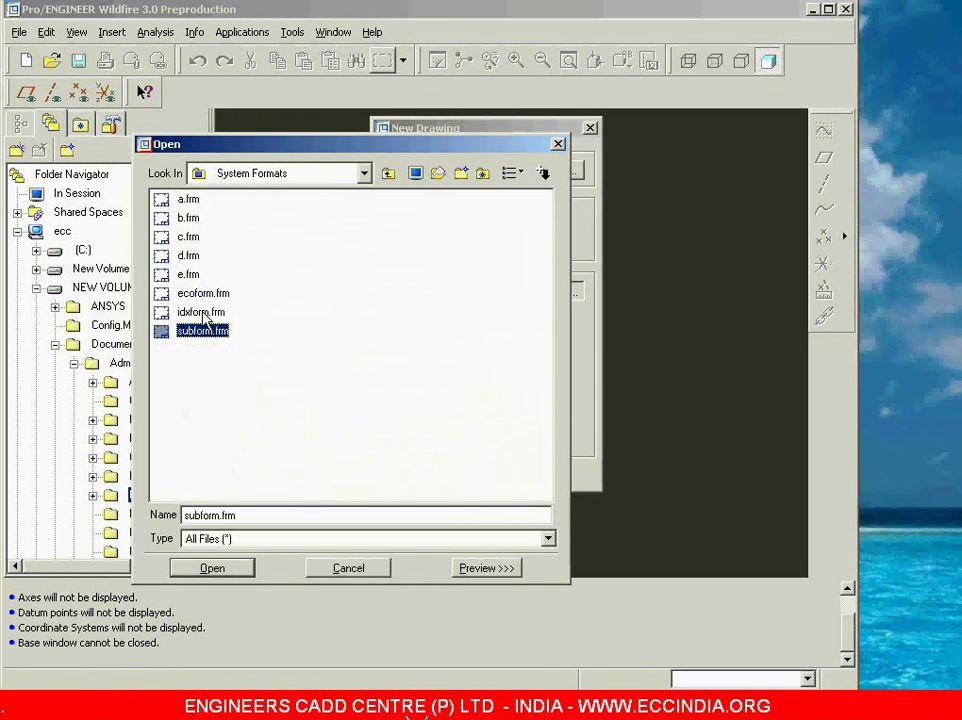
click(201, 312)
click(198, 293)
click(189, 274)
click(189, 256)
click(189, 237)
click(189, 218)
click(189, 199)
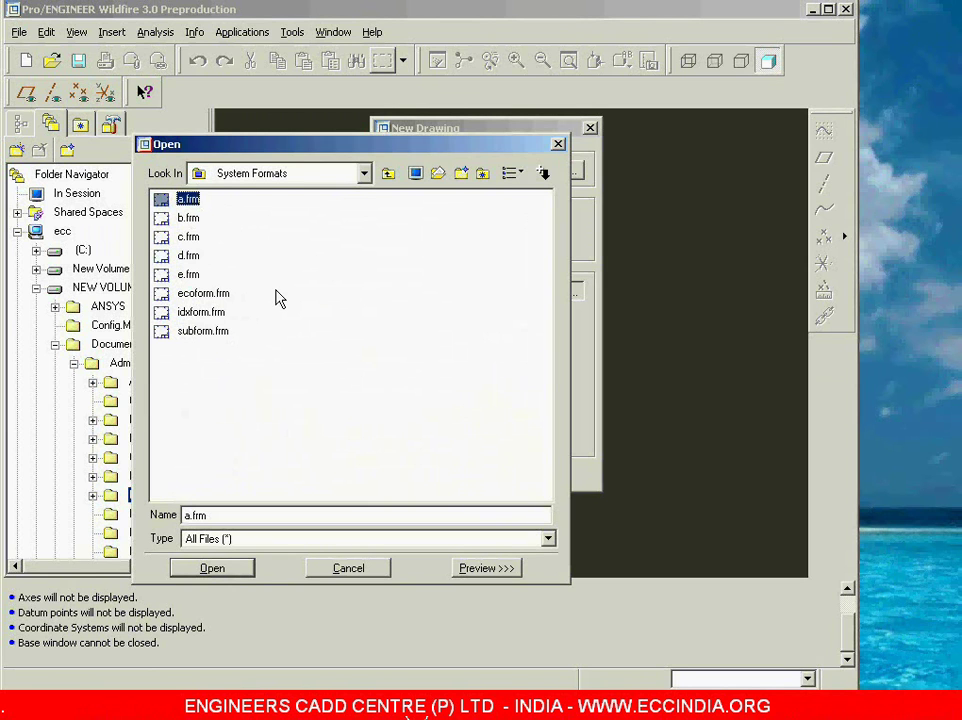
- Create the block assembly drawing with the a3.frm format from My Documents and collapse the navigator beside the sheet
click(440, 177)
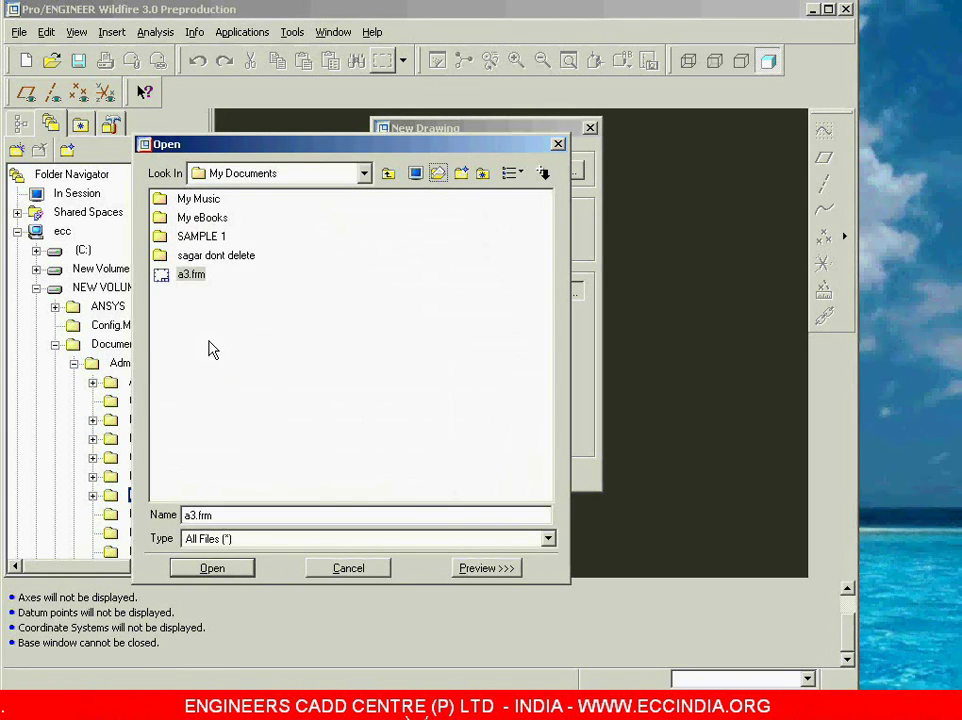
click(190, 276)
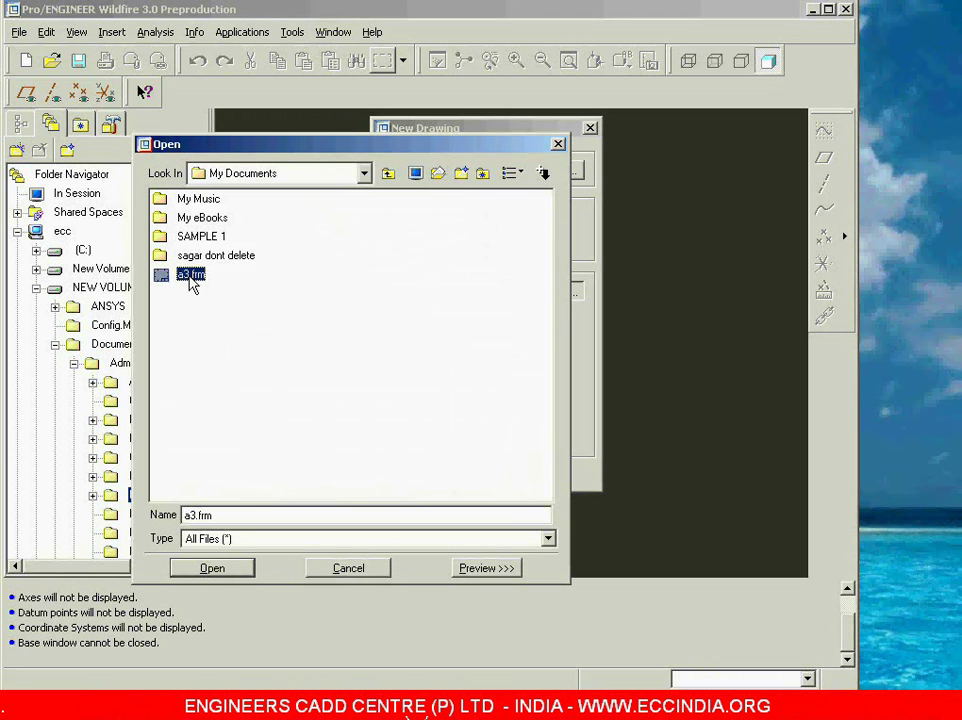
click(212, 568)
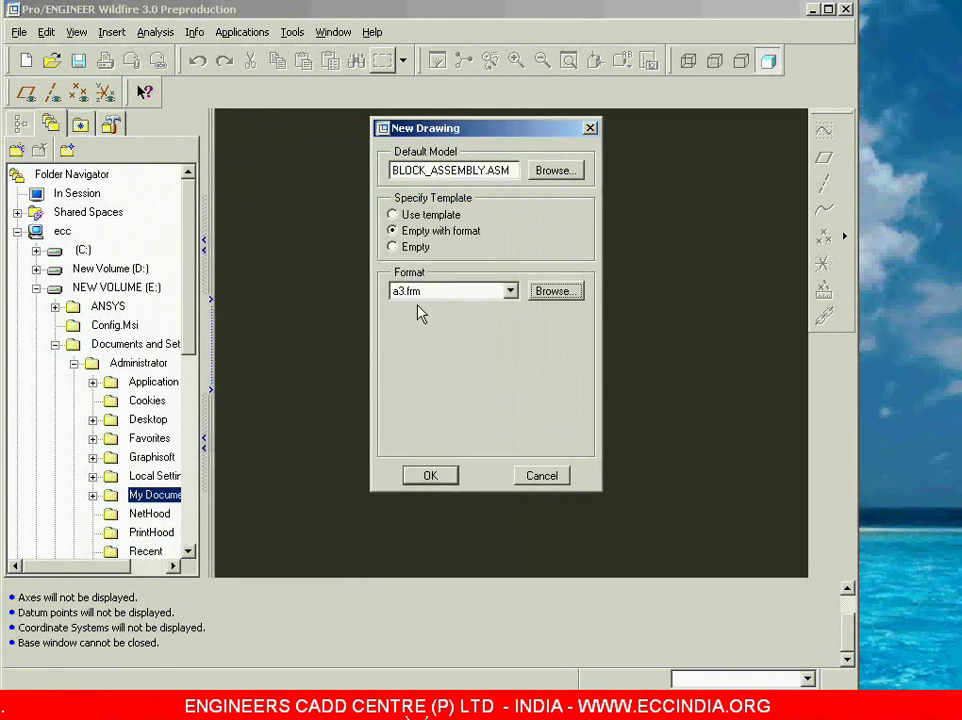
click(432, 478)
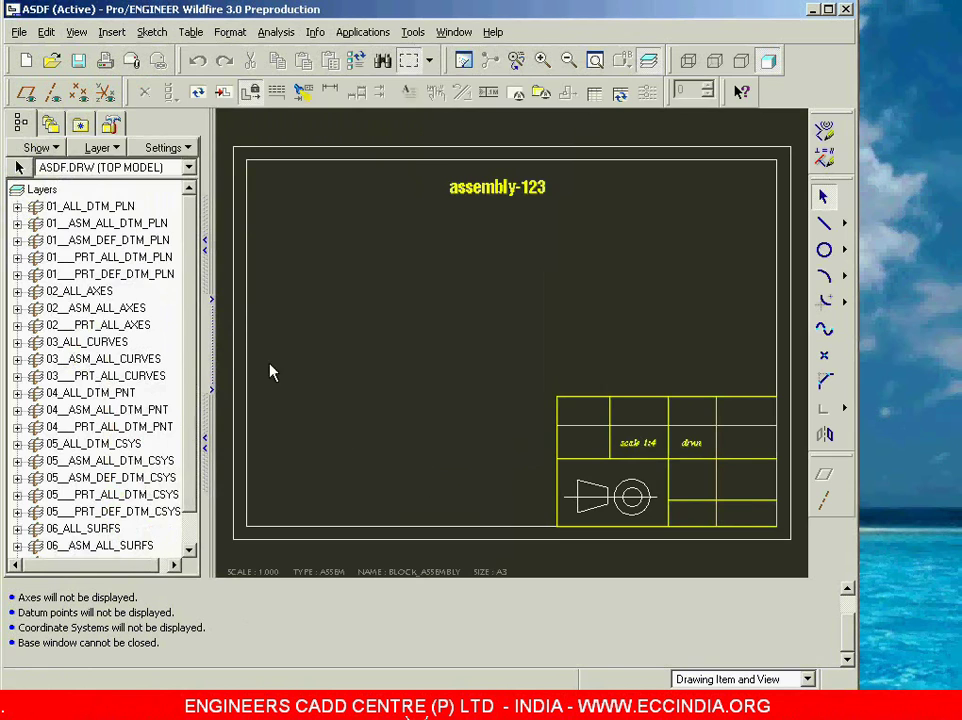
click(209, 259)
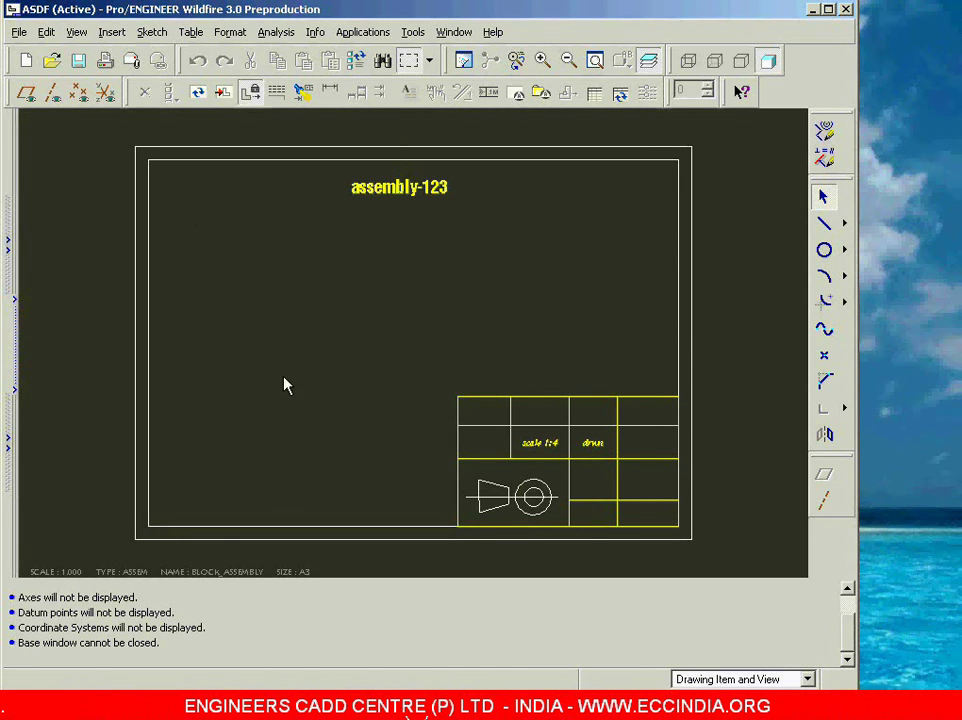
- Close the formatted drawing and start a new drawing file named "1213" without the default template
click(452, 33)
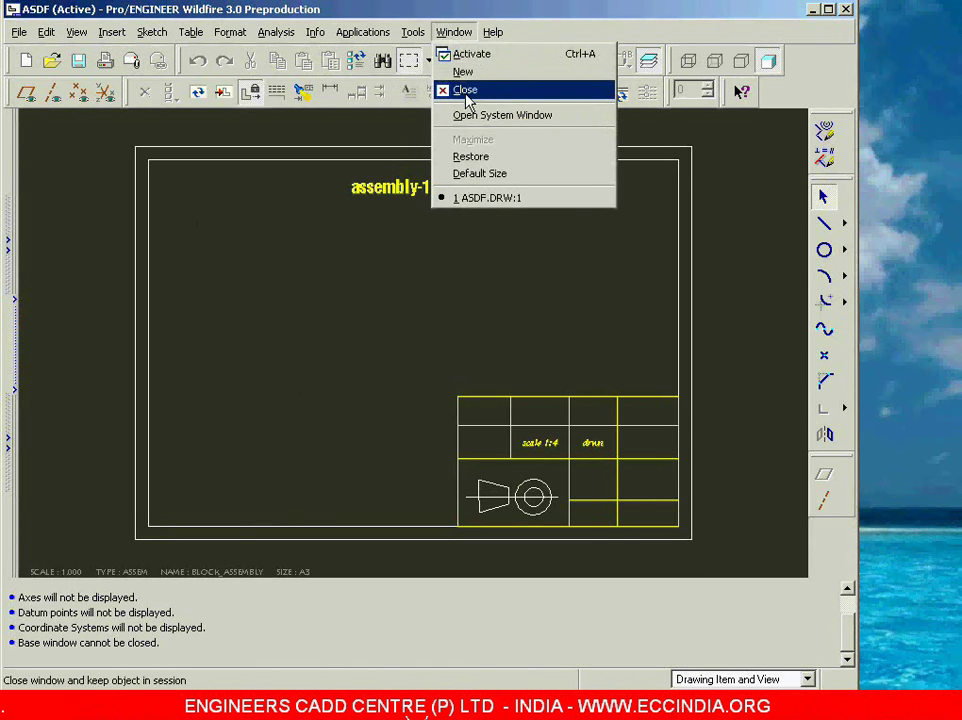
click(466, 91)
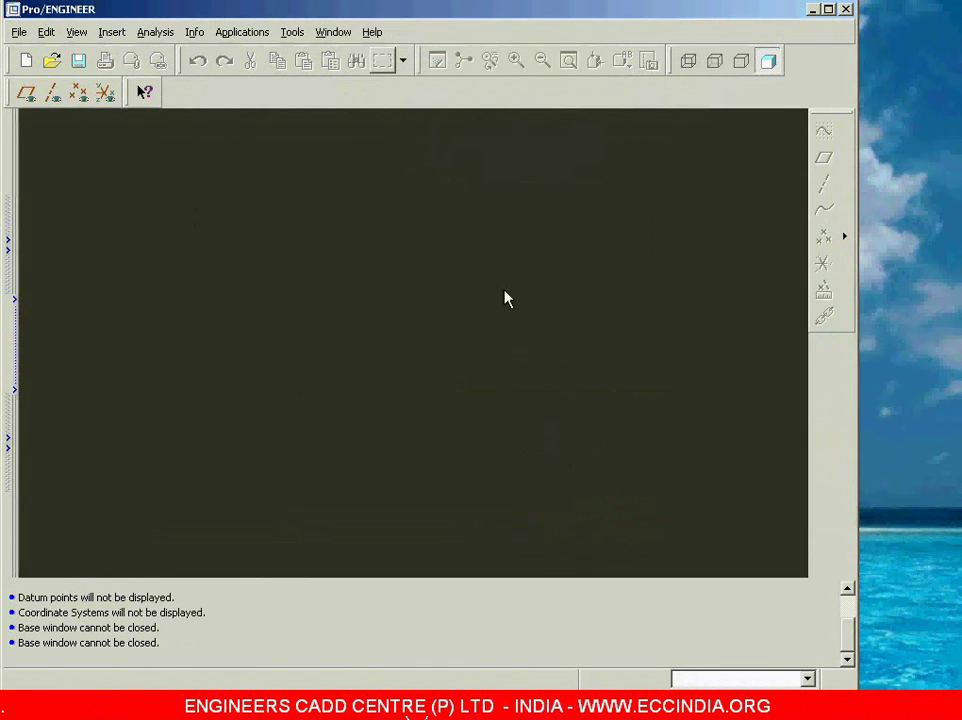
click(26, 62)
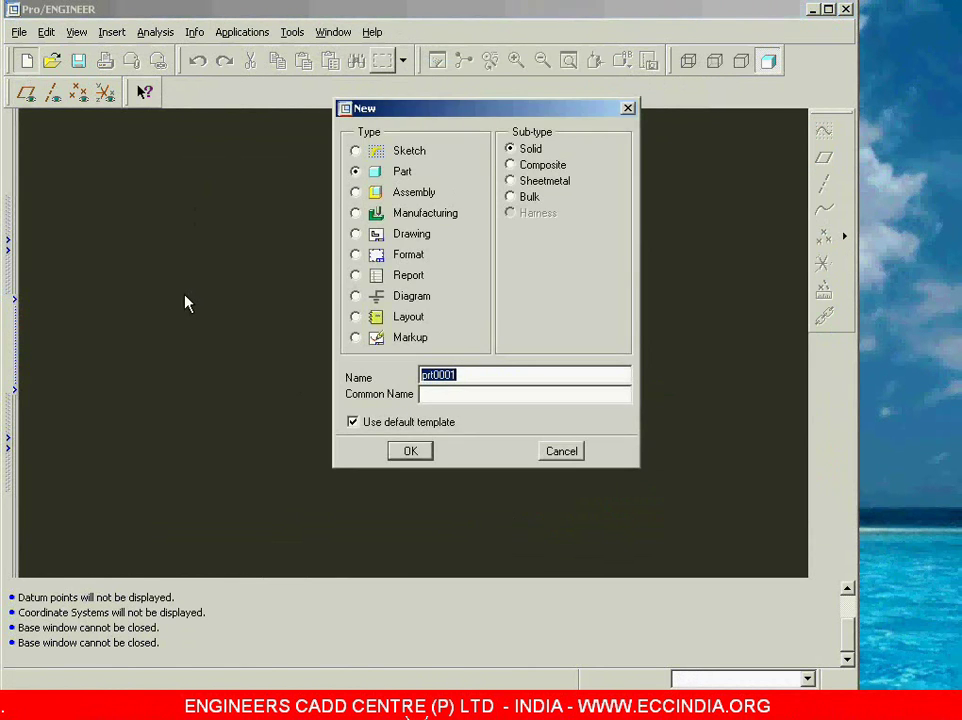
click(355, 234)
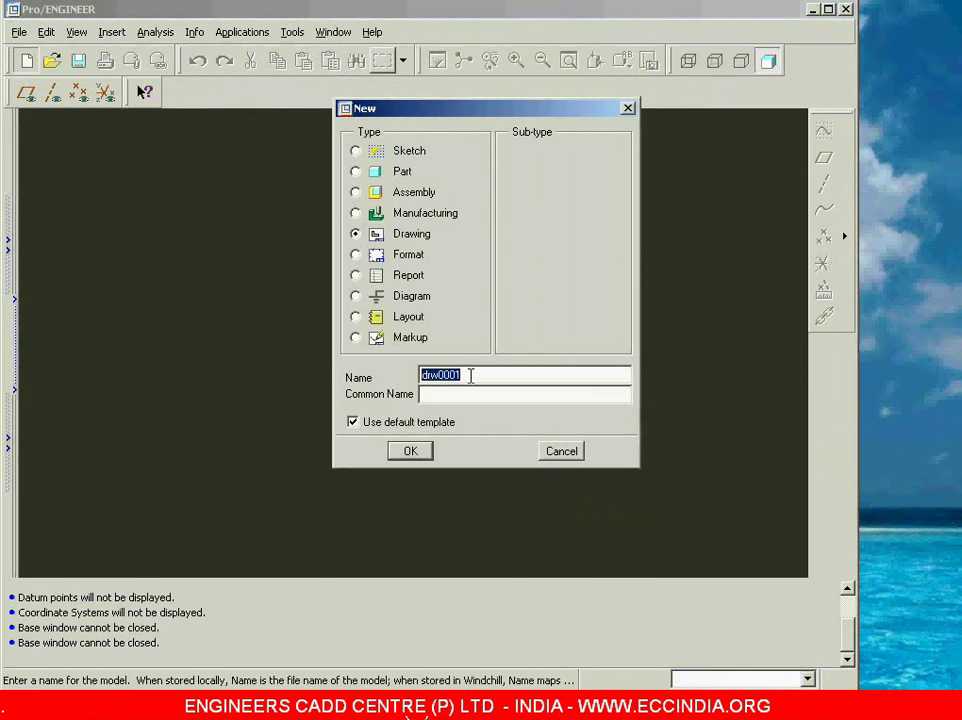
text(1213)
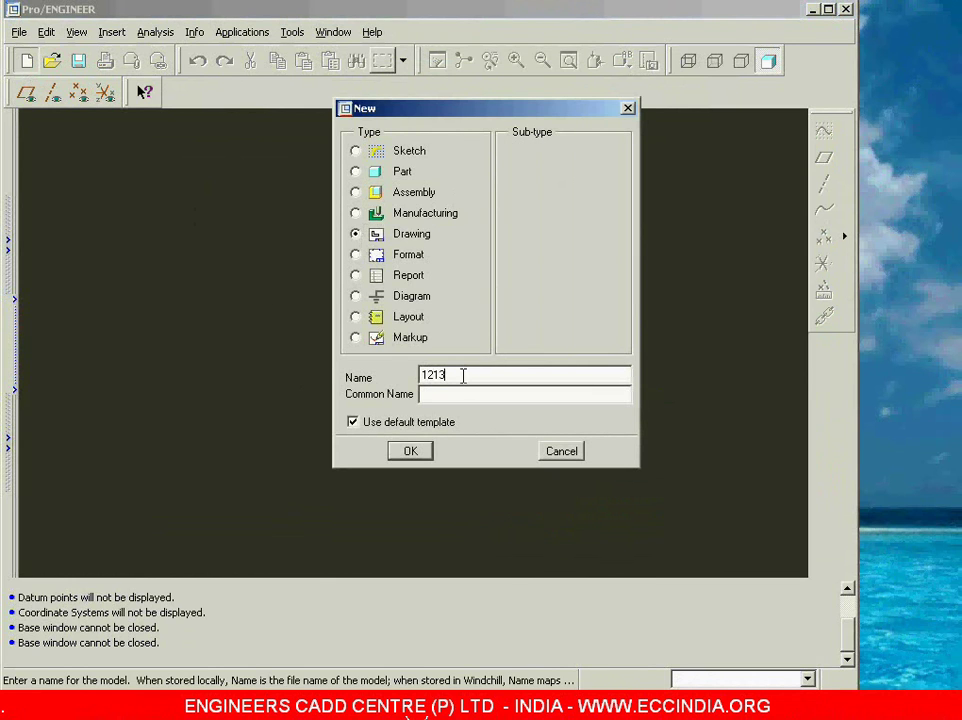
click(352, 423)
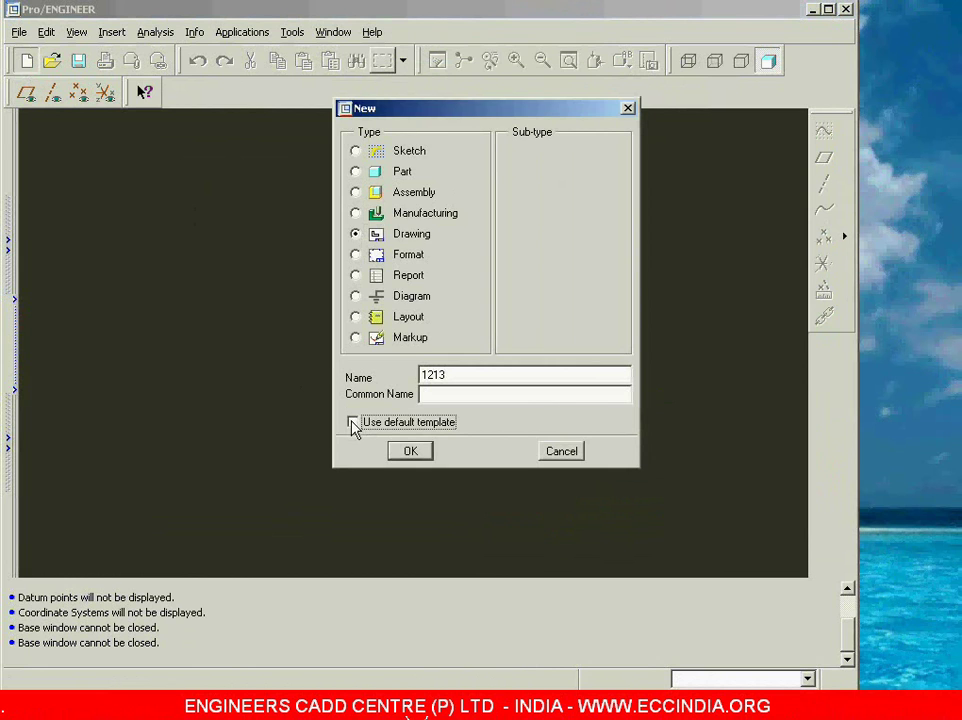
click(410, 451)
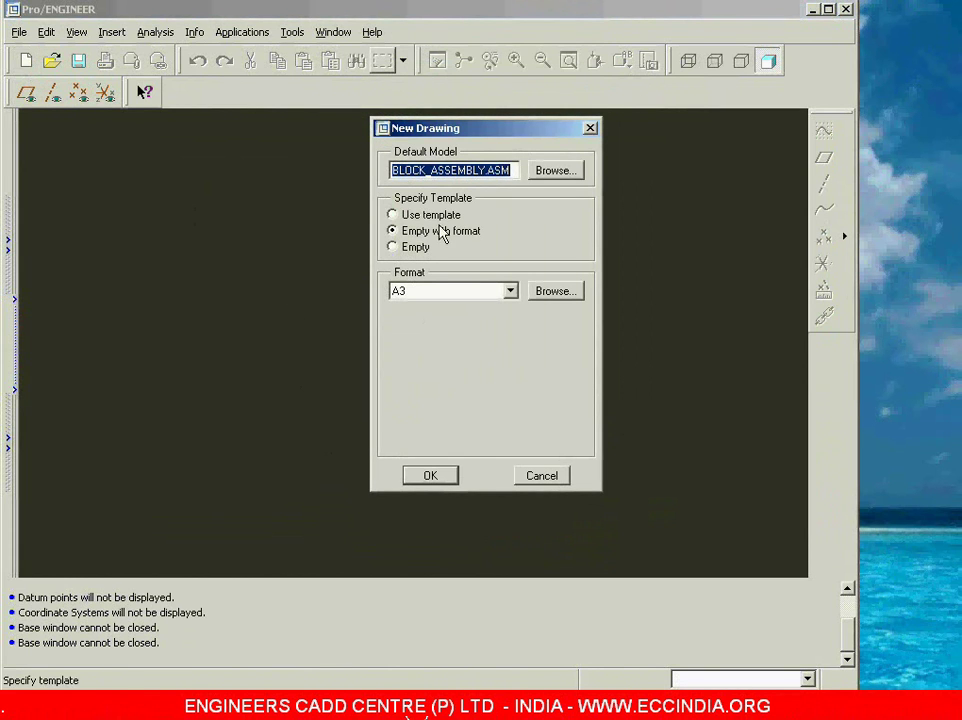
- Create the drawing as an Empty landscape sheet of standard size A3 and collapse the navigator
click(418, 249)
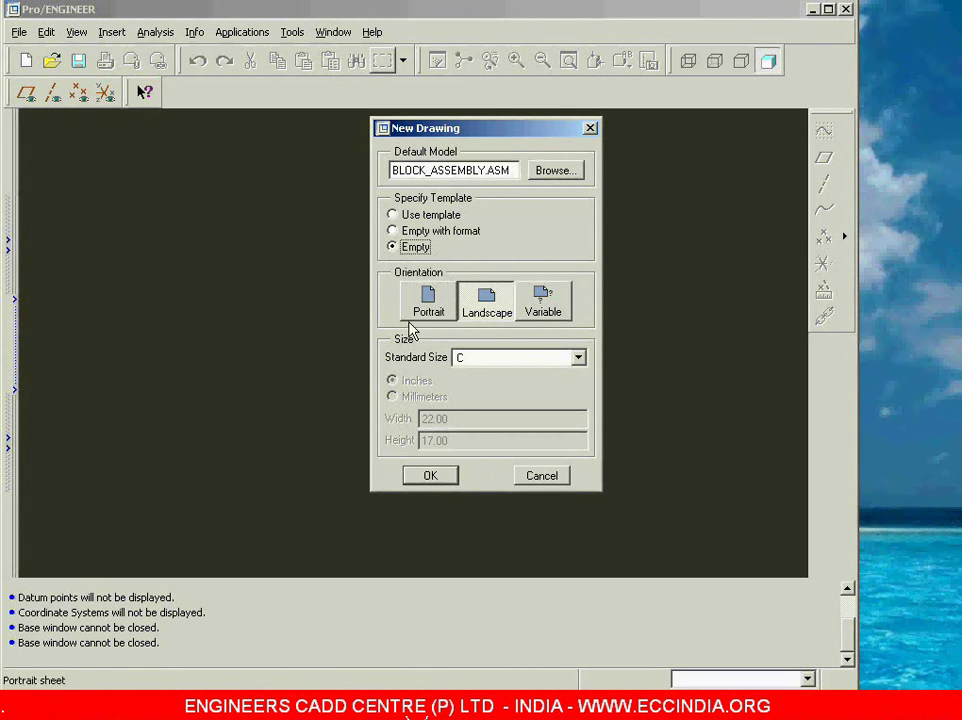
click(578, 358)
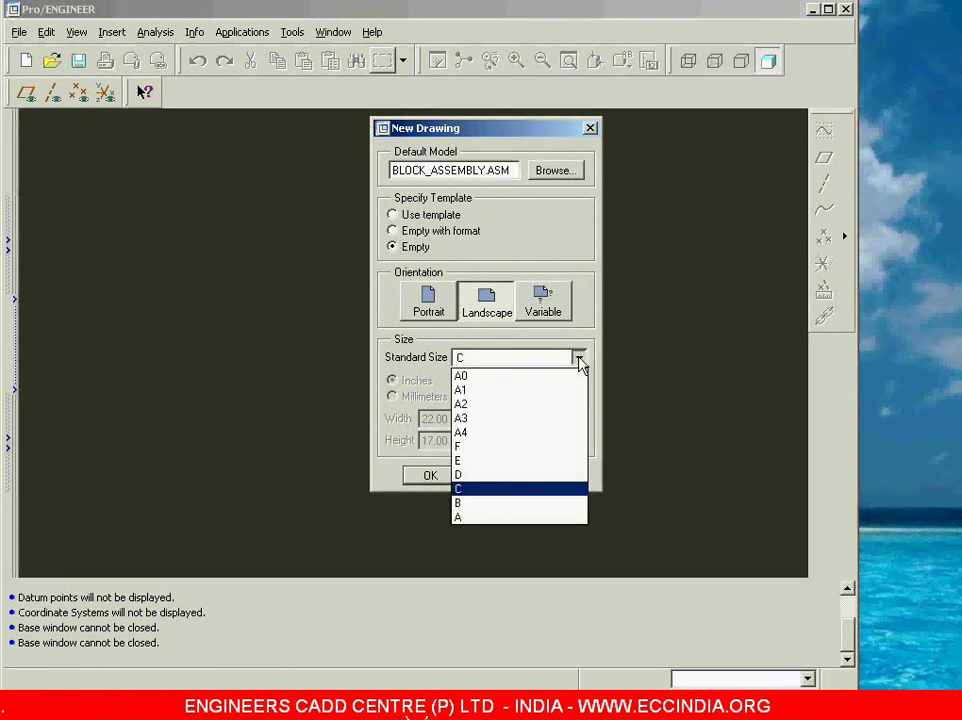
click(489, 422)
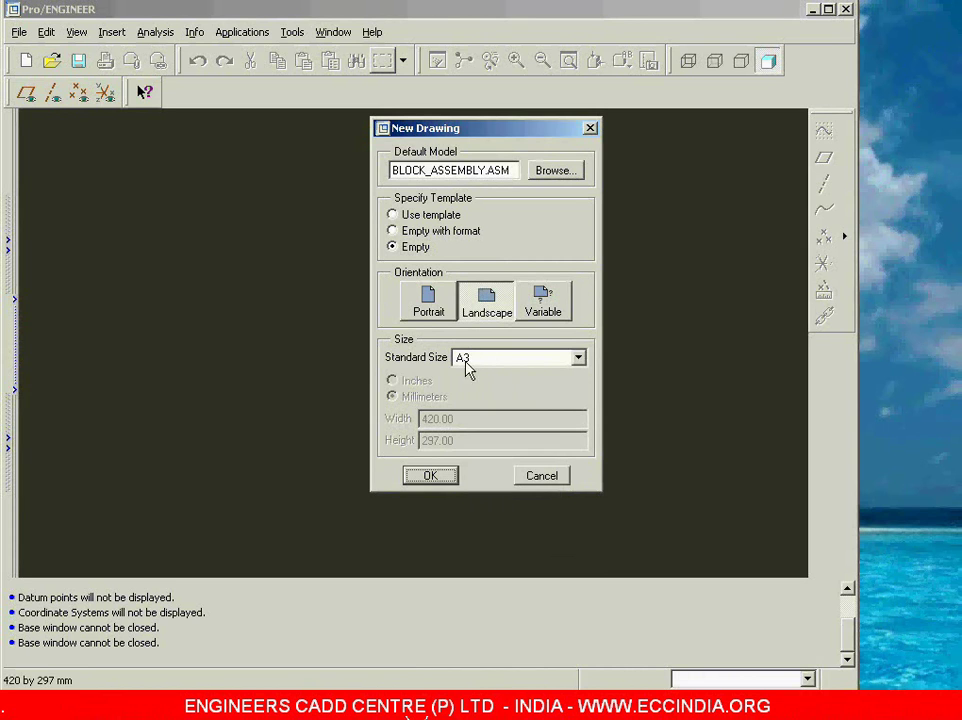
click(436, 476)
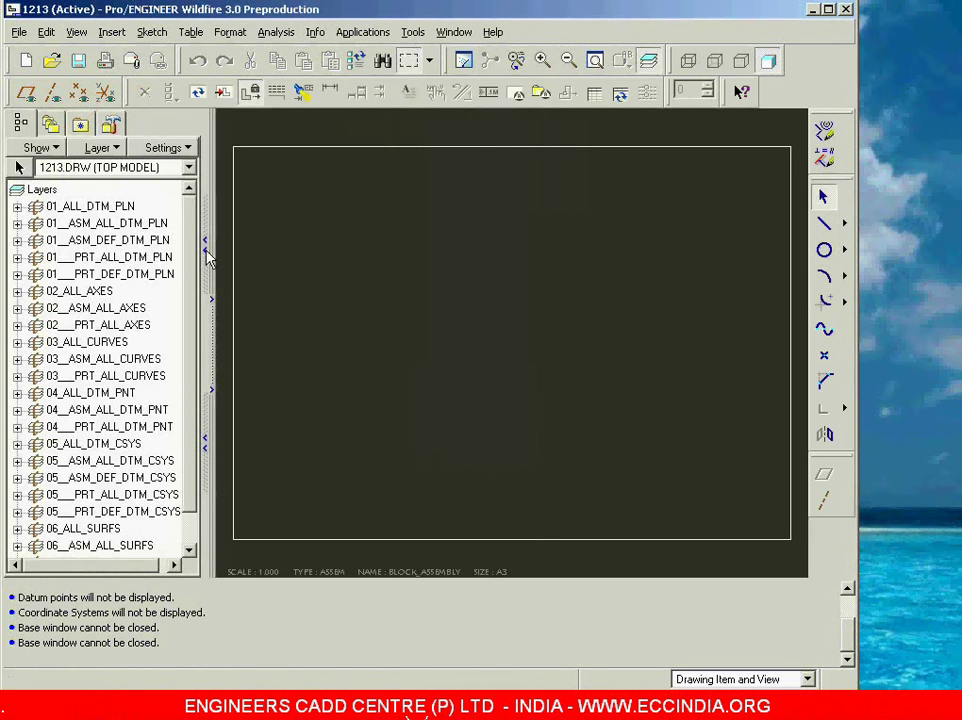
click(211, 299)
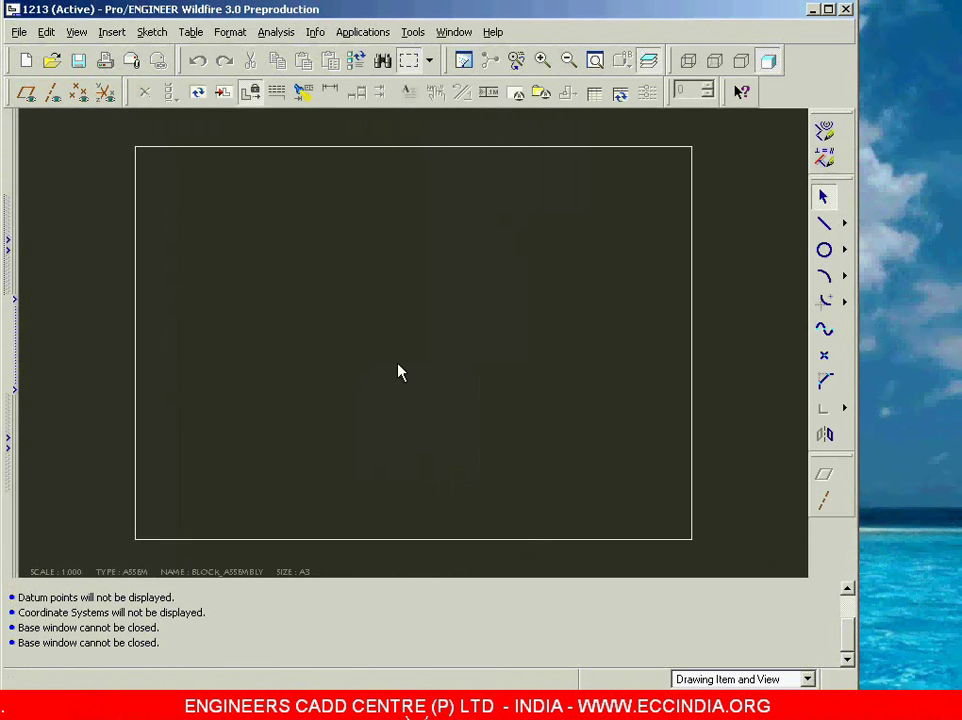